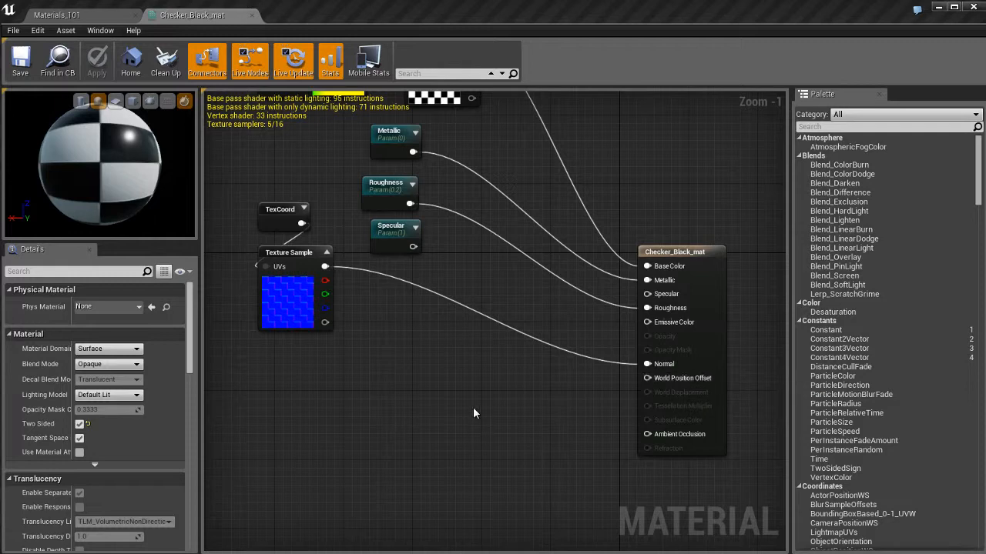
Step: Feed a new Constant node with value 1 into the material's World Position Offset input and apply the material
scroll(473, 413, "up", 1)
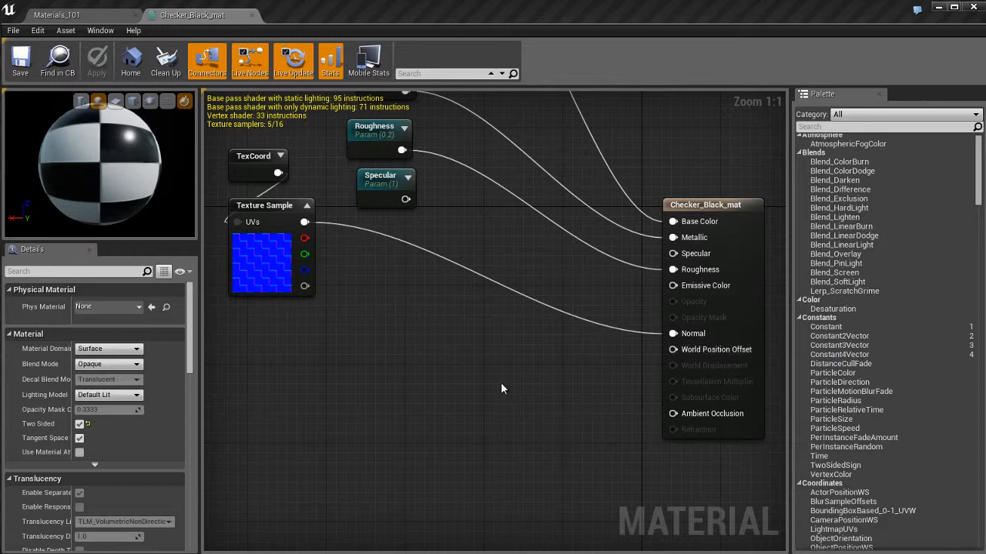
left_click(452, 365)
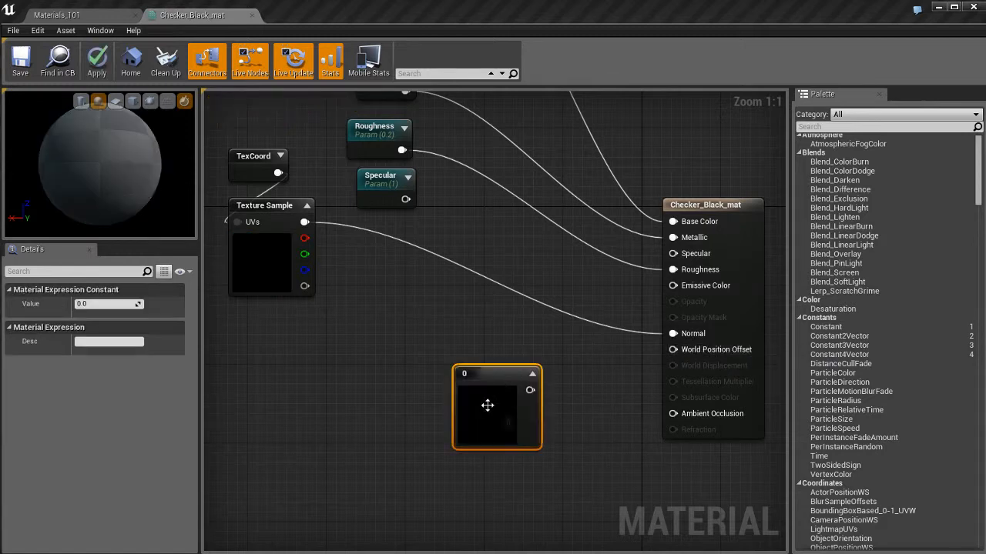
left_click_drag(524, 375, 673, 350)
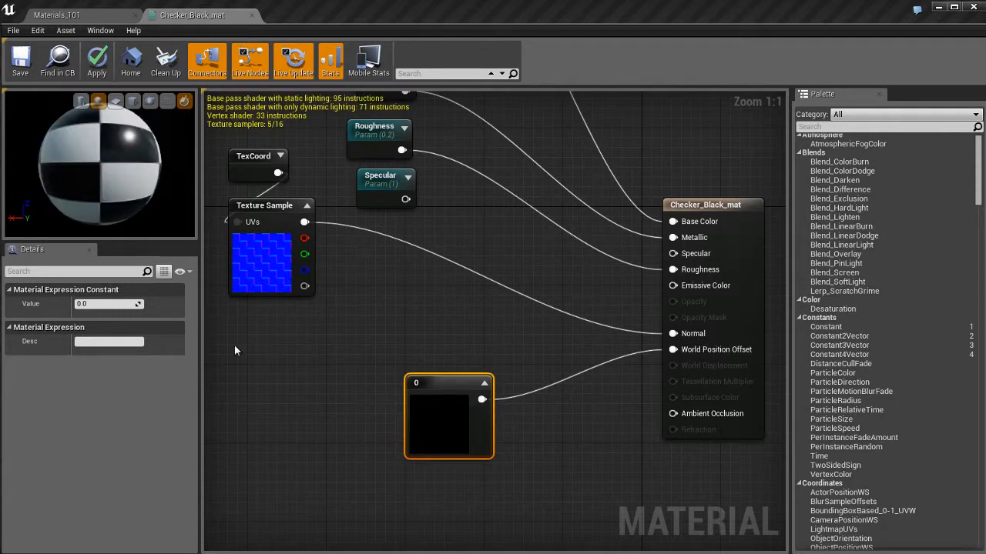
type("1")
key("Return")
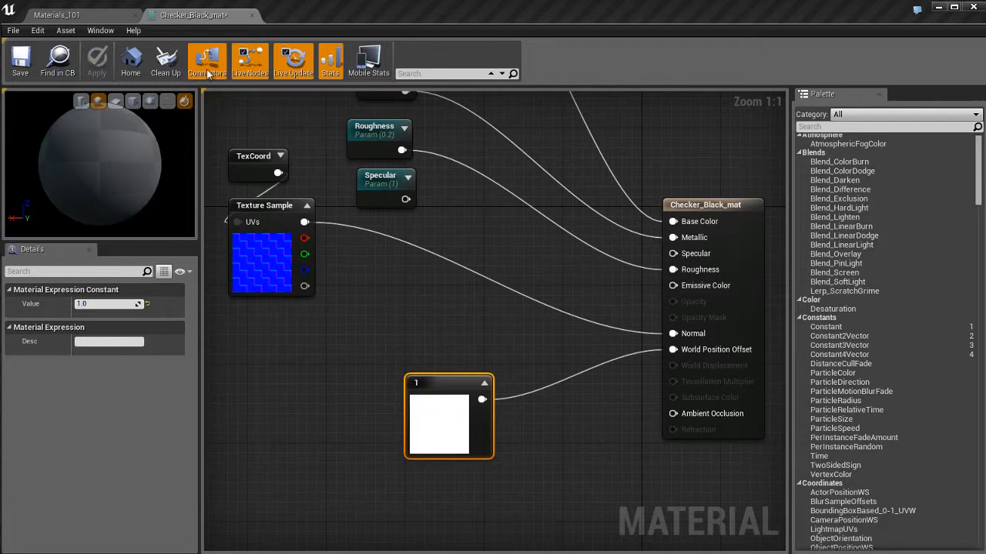
Step: Inspect the effect of the offset on the checkered sphere in the Materials_101 level
left_click(77, 14)
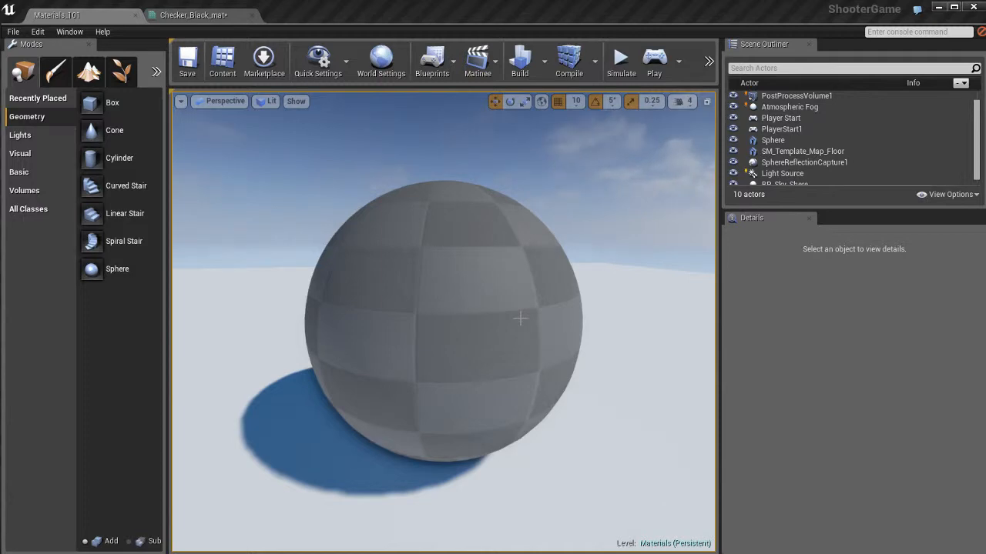
left_click(489, 254)
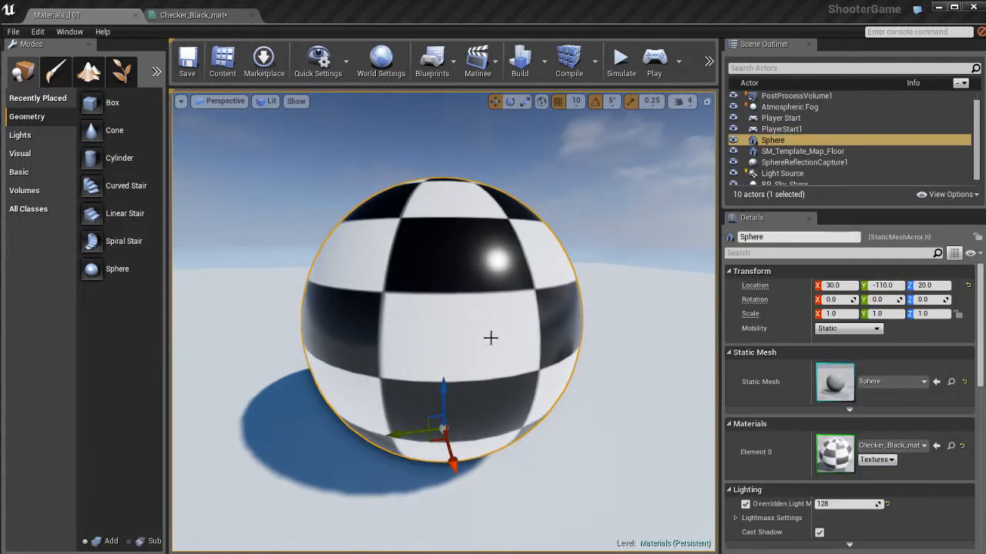
left_click_drag(491, 338, 572, 324, "alt")
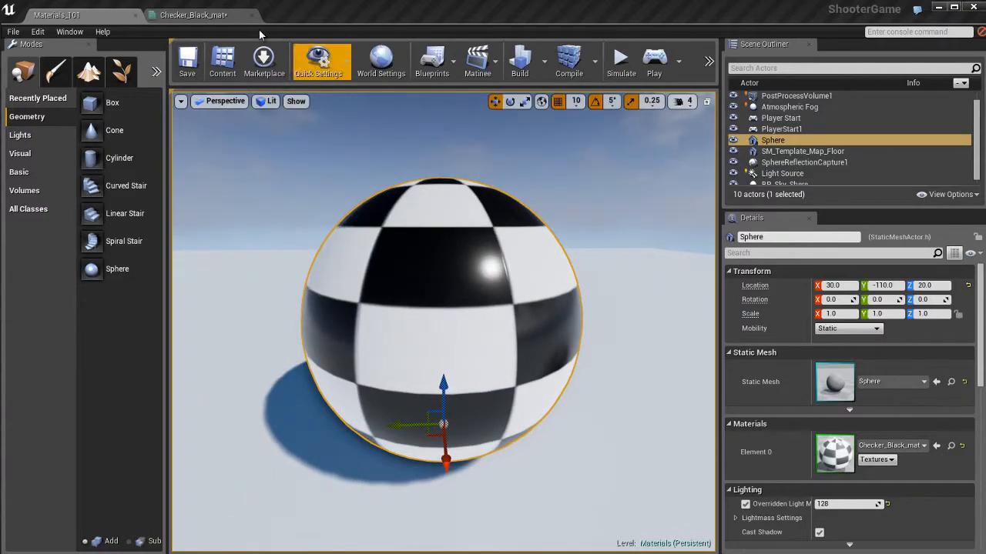
Step: Return to the Checker_Black_mat graph and delete the Constant node feeding World Position Offset
left_click(201, 14)
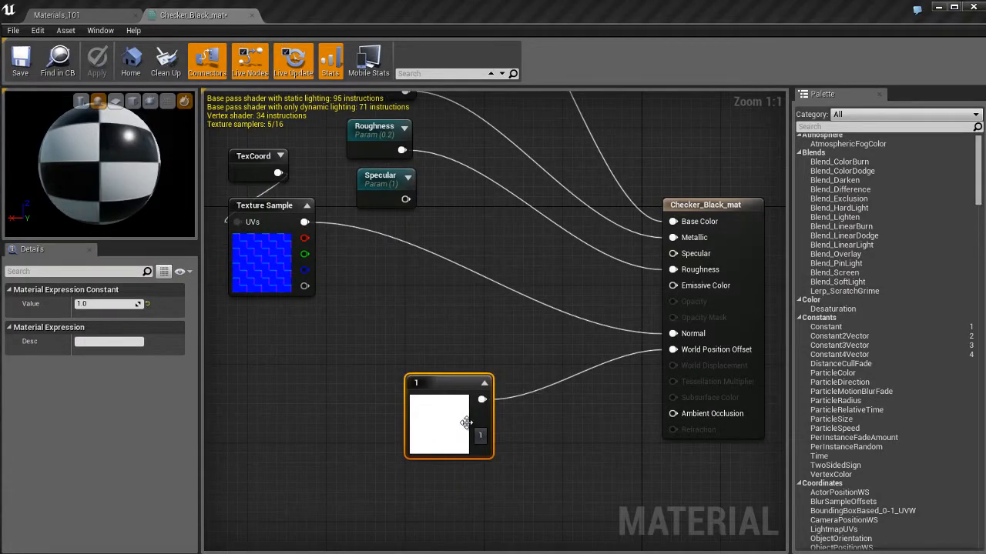
key("Delete")
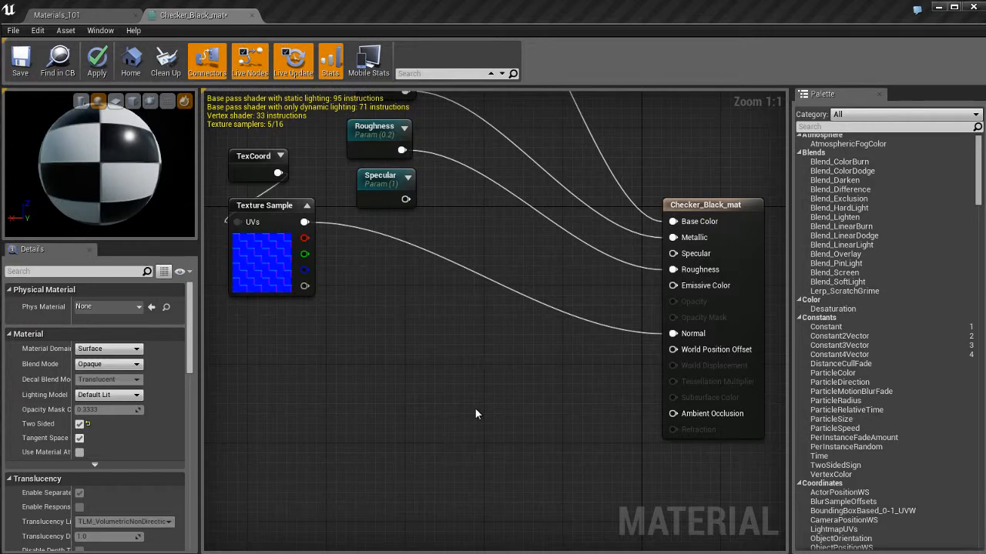
Step: Add a CameraOffset function node to the material graph and place it below the Normal connection wire
right_click(444, 345)
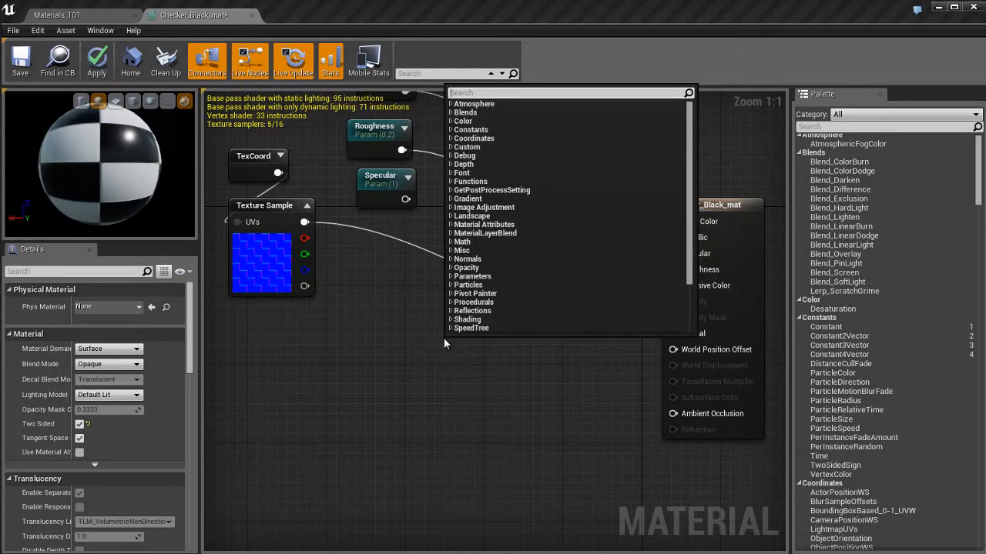
type("cam")
key("Down")
key("Down")
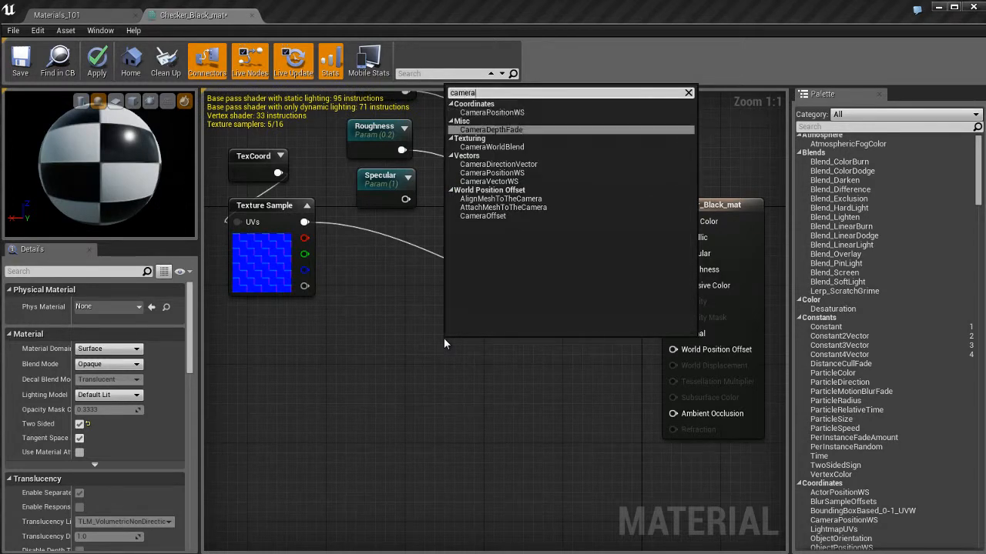
key("Down")
key("Down")
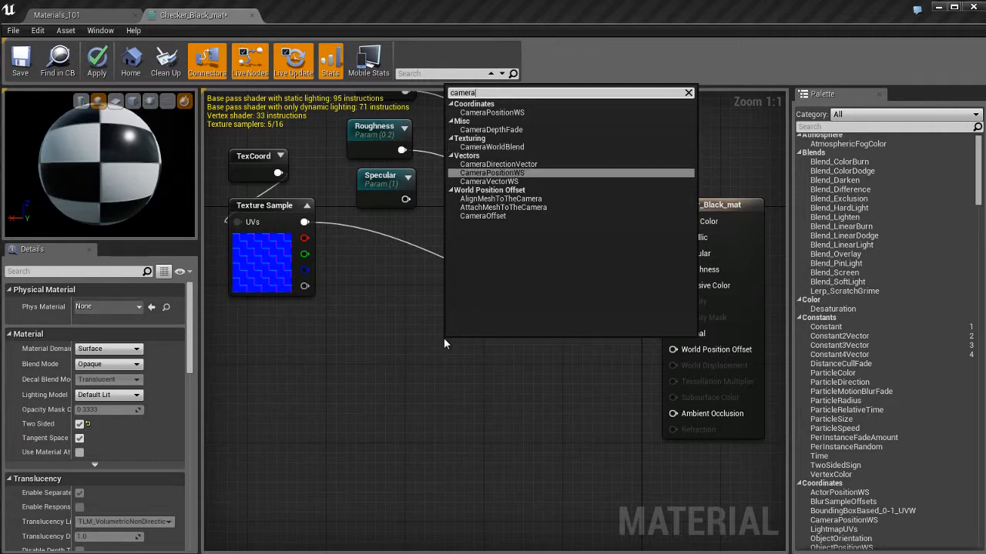
key("Down")
key("Down")
key("Down")
key("Down")
key("Return")
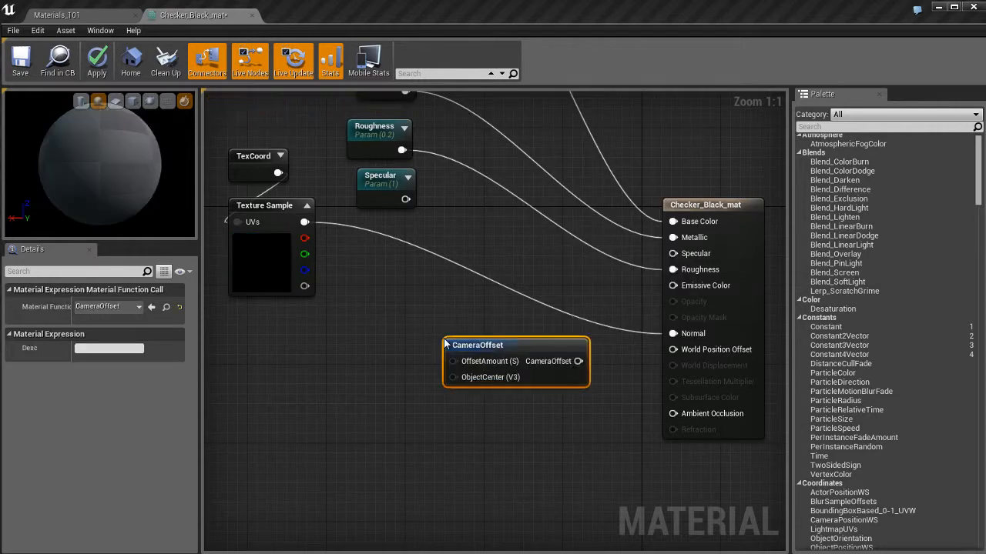
left_click_drag(512, 346, 516, 372)
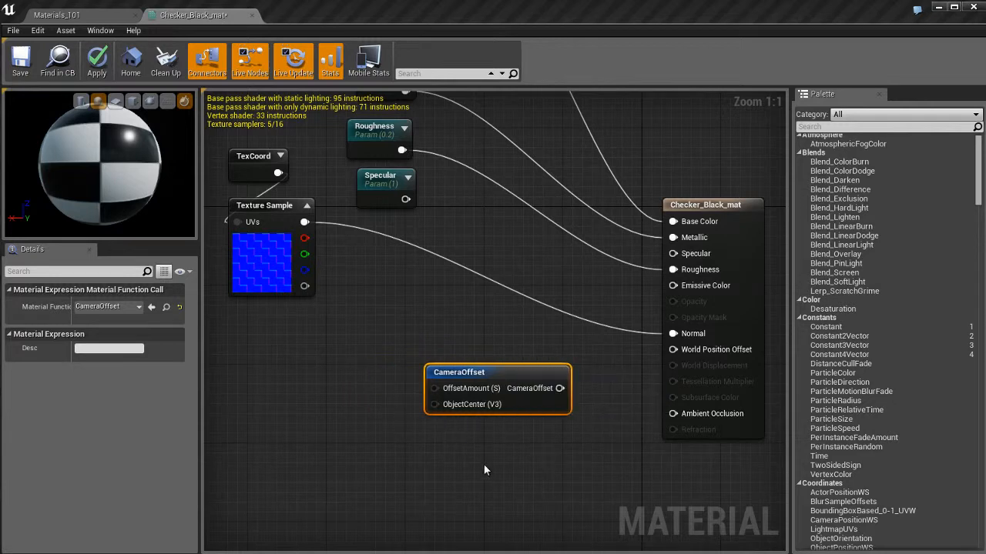
Step: Add a Cosine node in the empty area beside the CameraOffset node's inputs
right_click_drag(485, 466, 548, 442)
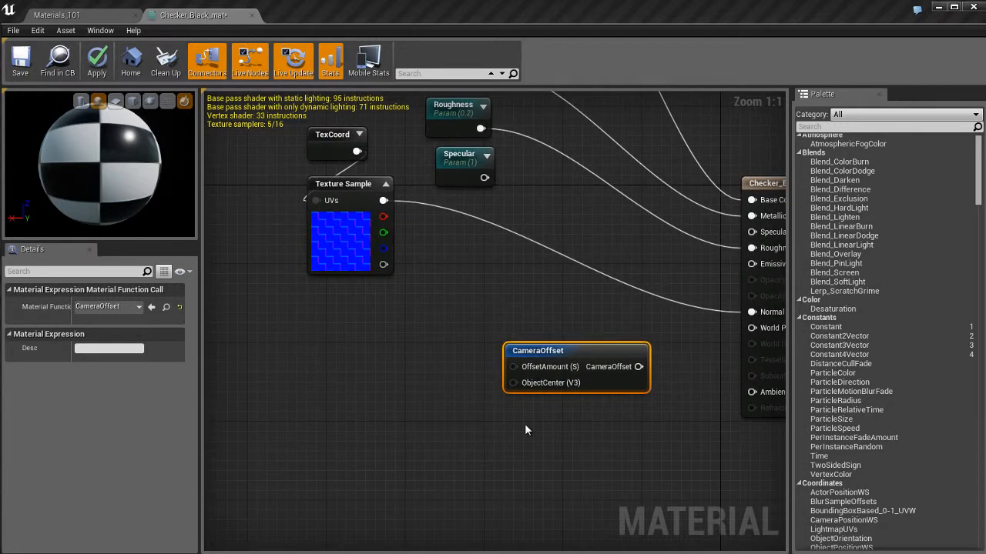
left_click(526, 430)
right_click_drag(426, 434, 523, 438)
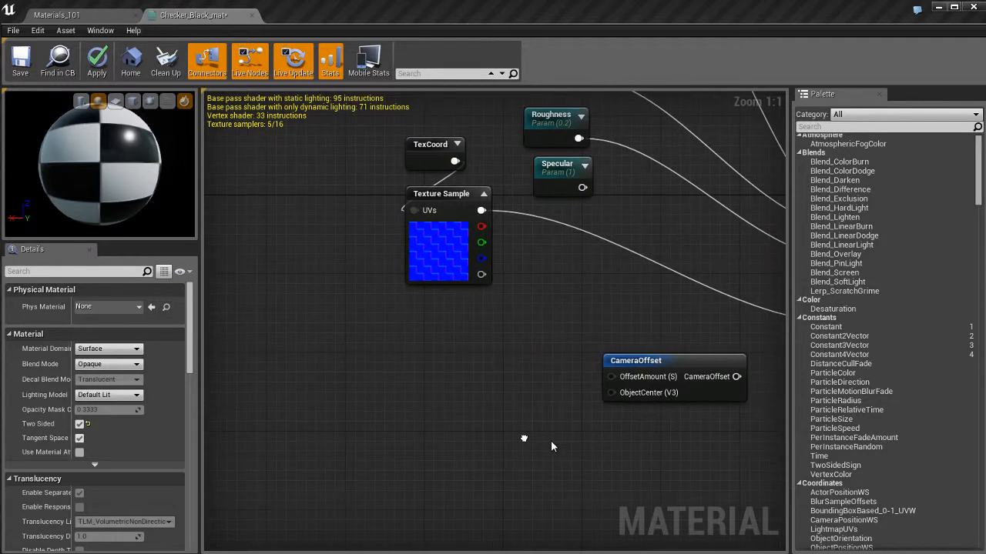
mouse_move(476, 390)
right_mouse_down()
mouse_move(424, 370)
mouse_move(482, 380)
right_mouse_up()
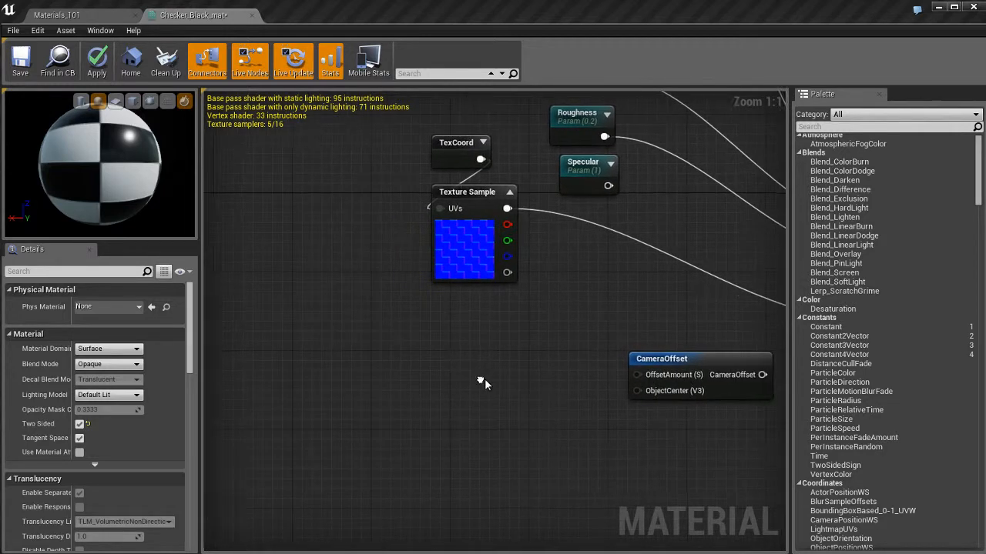
right_click(477, 367)
type("cos")
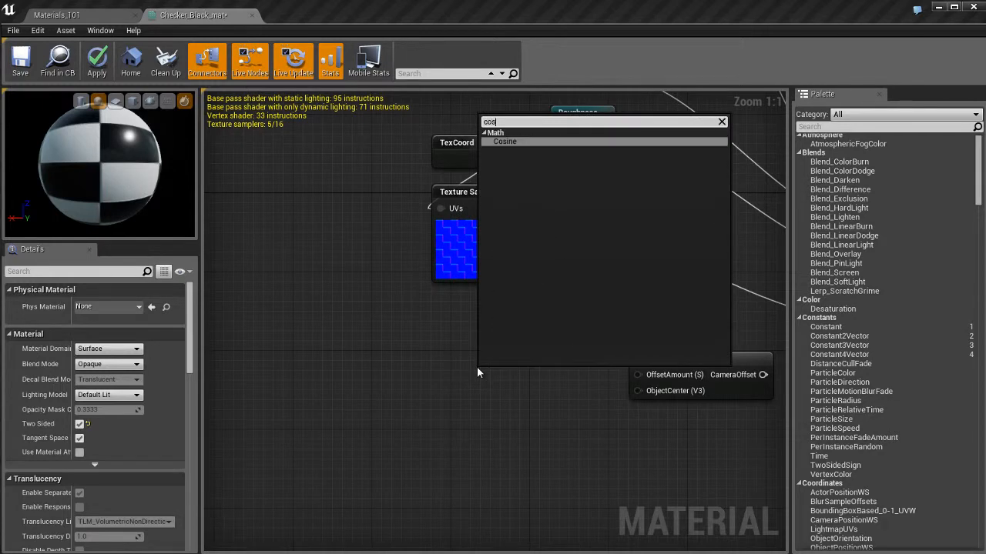
type("ine")
key("Return")
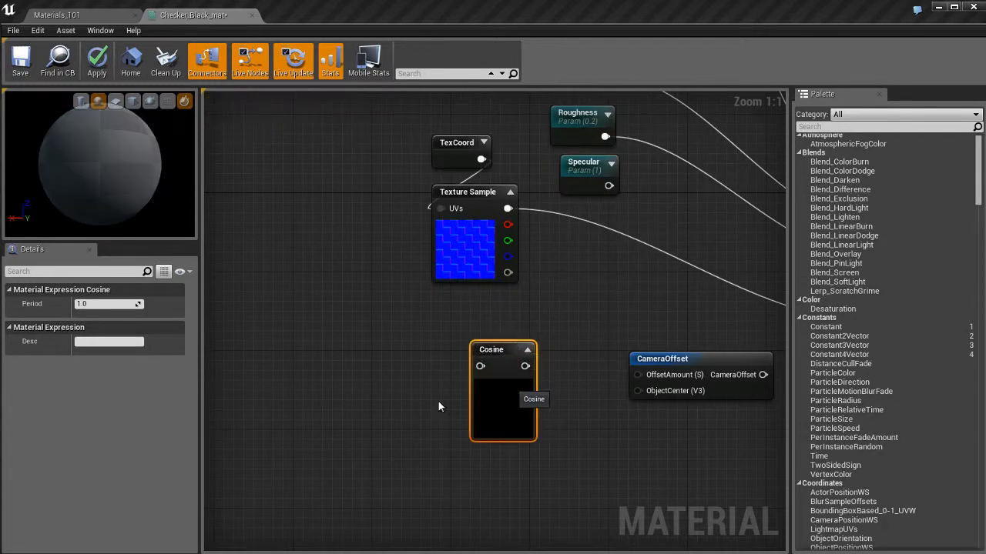
Step: Add a Time node ahead of the Cosine node
left_click(332, 369)
right_click(340, 367)
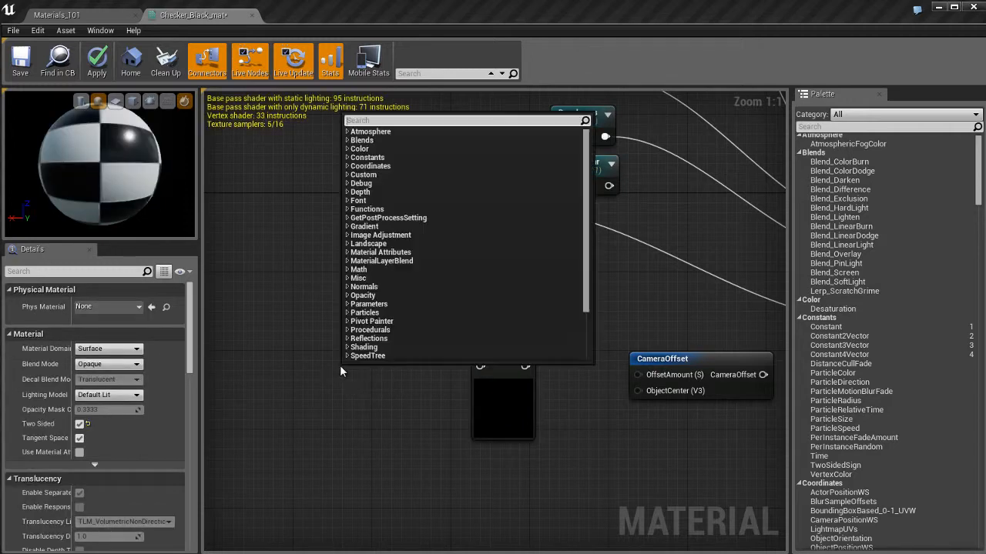
left_click(394, 393)
right_click(320, 340)
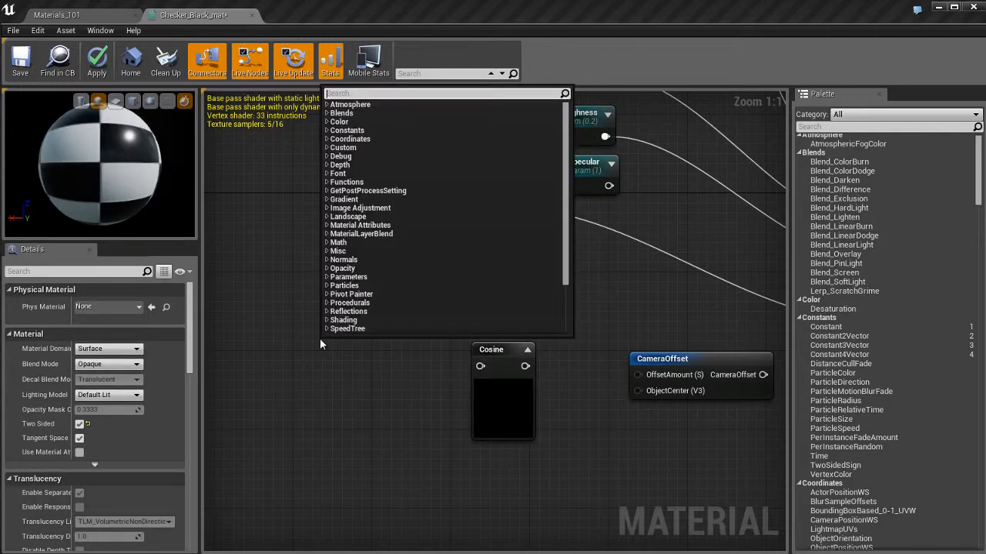
type("time")
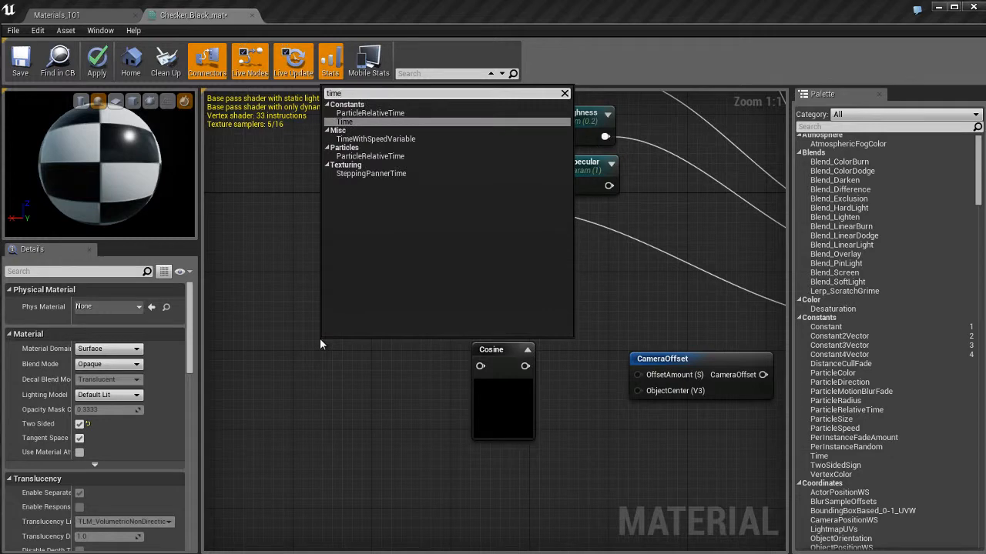
key("Return")
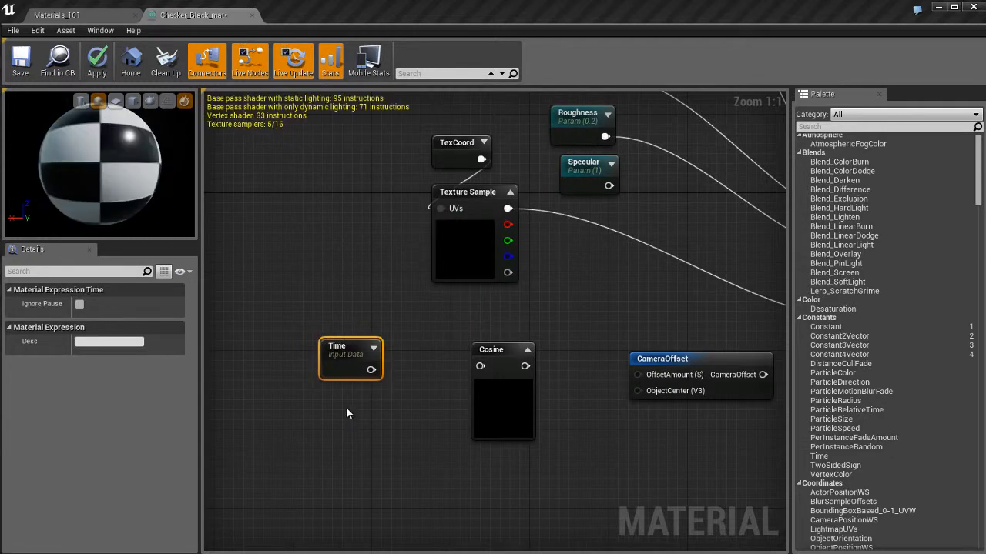
Step: Create a Multiply node whose A input is fed by the Time node's output
left_click_drag(377, 372, 408, 394)
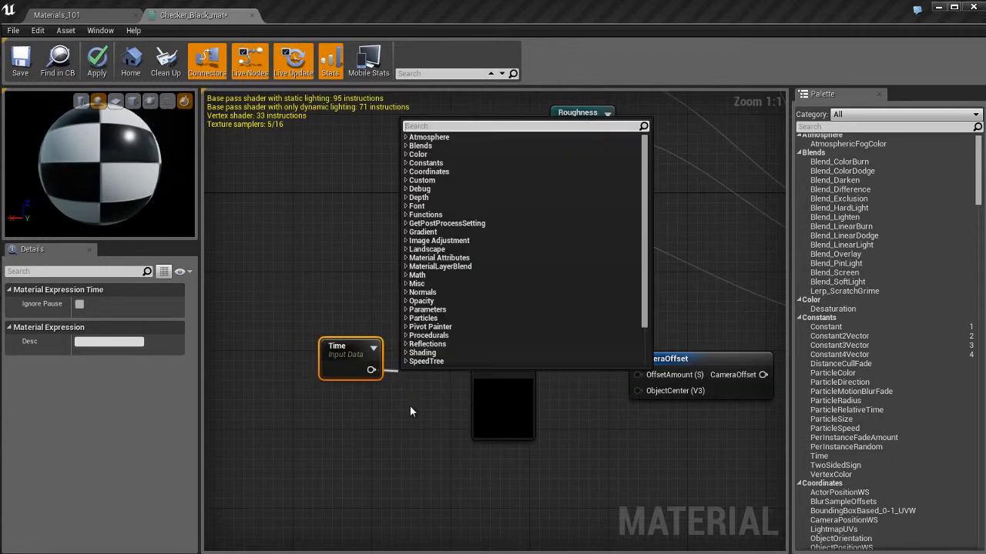
type("multi")
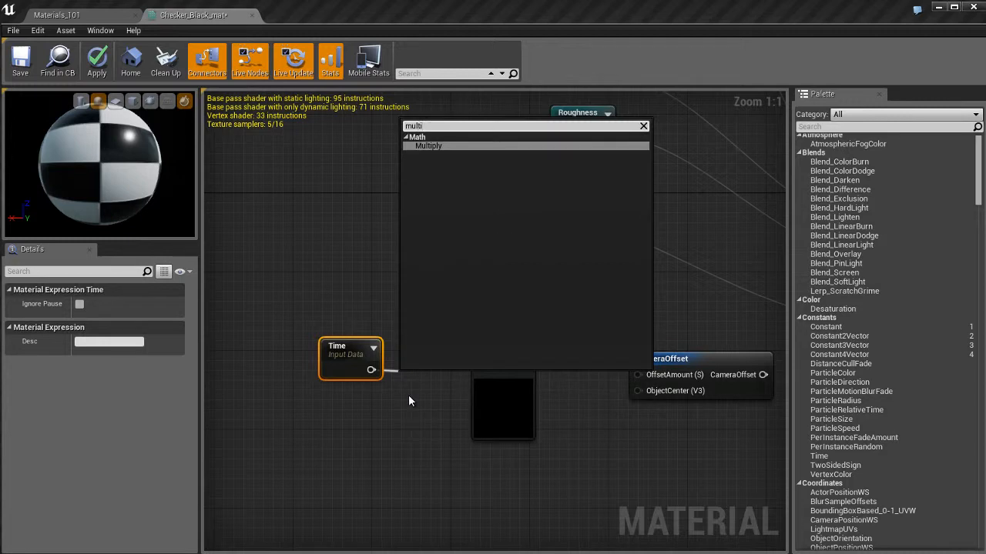
key("Return")
Step: Feed a new Constant with value 5 into the Multiply node's B input, collapse its preview and place it below the Time node
left_click_drag(360, 336, 318, 414)
left_click(322, 432)
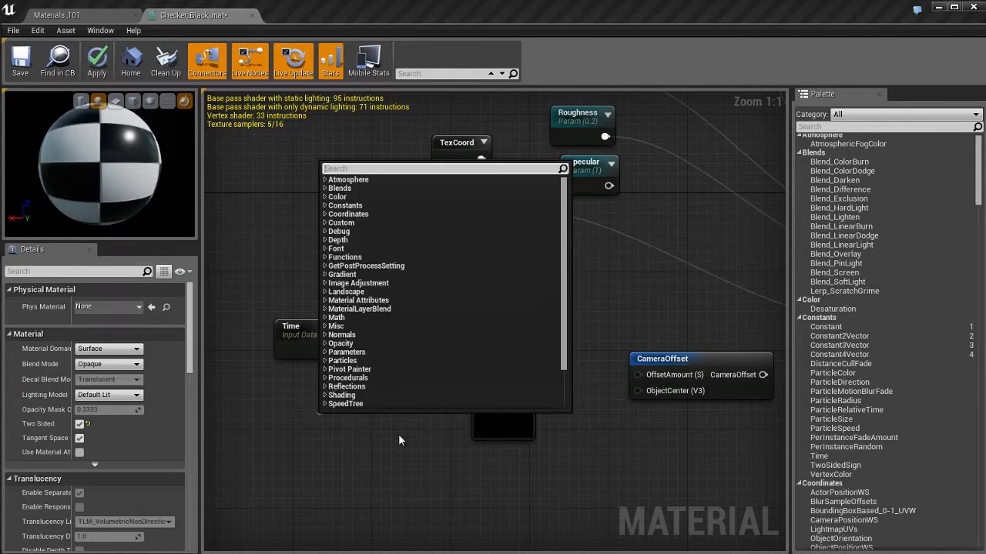
type("constan")
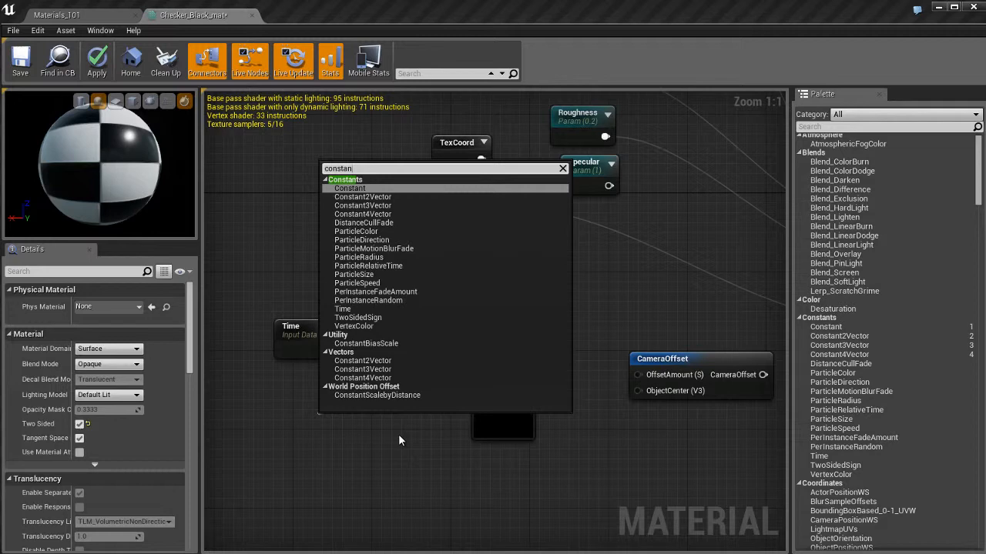
key("Return")
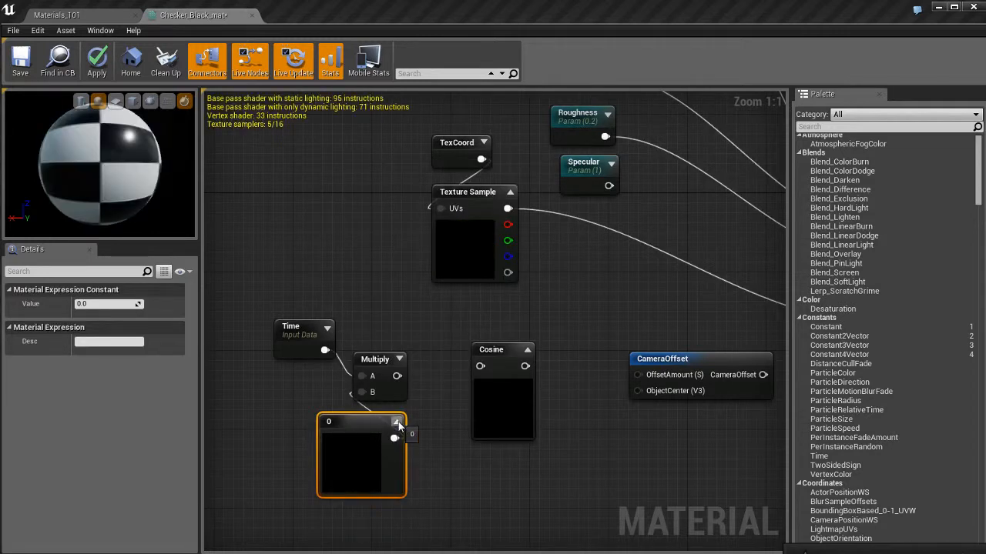
left_click(397, 423)
left_click_drag(328, 422, 281, 409)
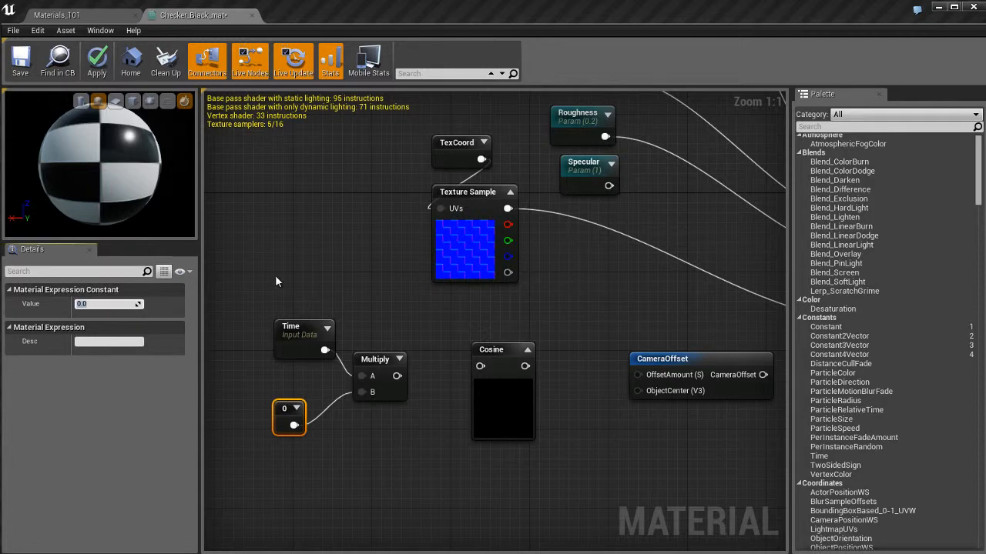
type("5")
key("Return")
left_click(394, 442)
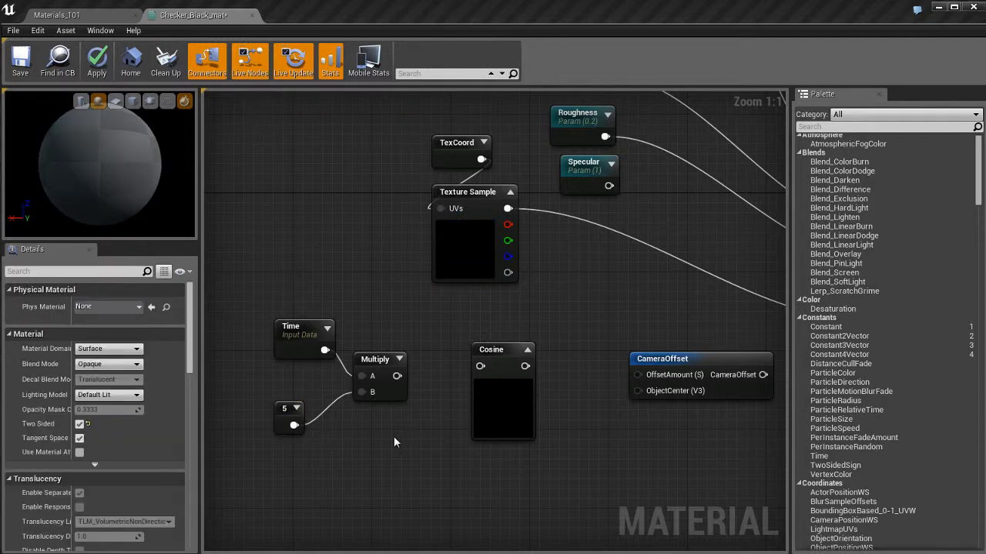
Step: Connect the Multiply node's output to the Cosine node's input
mouse_move(399, 448)
right_mouse_down()
mouse_move(352, 450)
mouse_move(391, 434)
right_mouse_up()
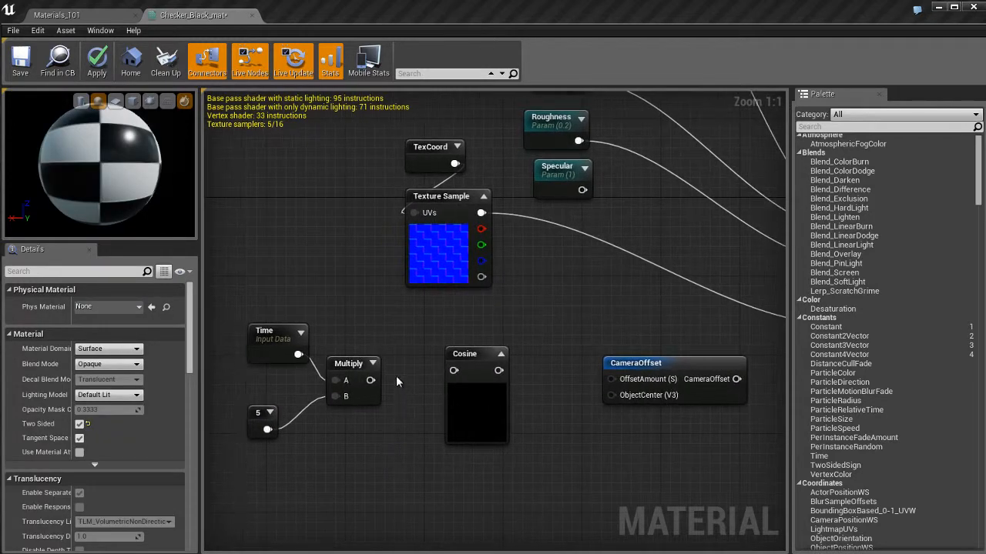
left_click_drag(371, 380, 454, 370)
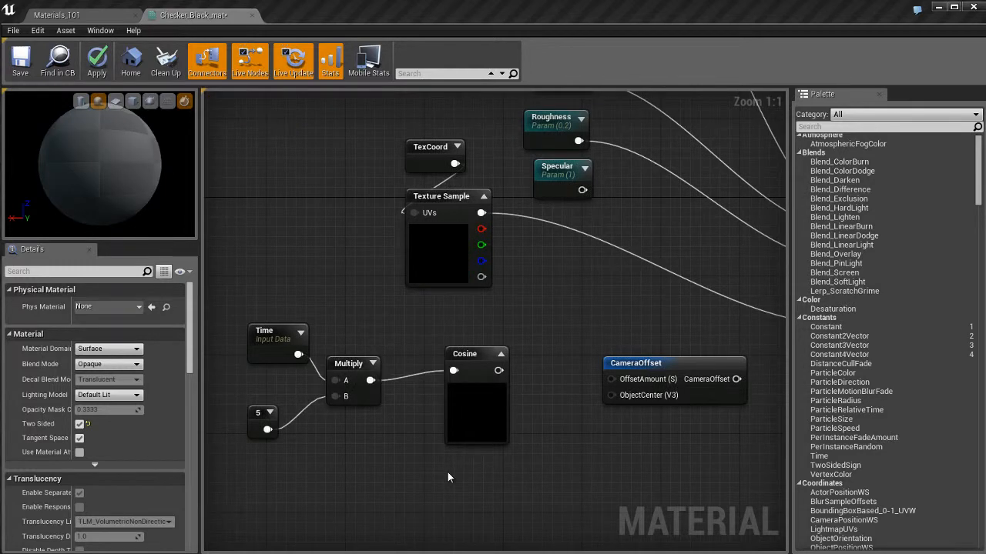
left_click(488, 372)
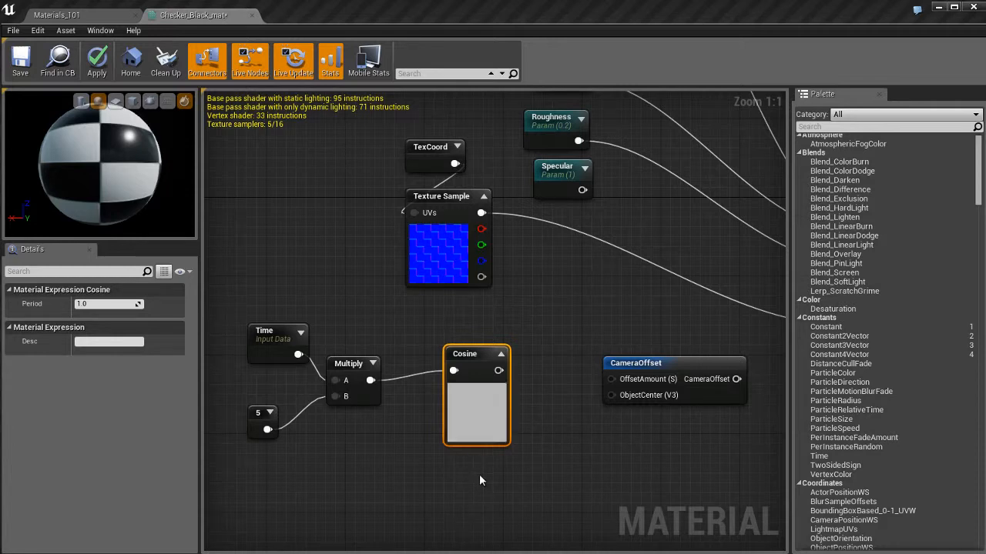
Step: Set the Constant feeding the Multiply node to 2
left_click(262, 419)
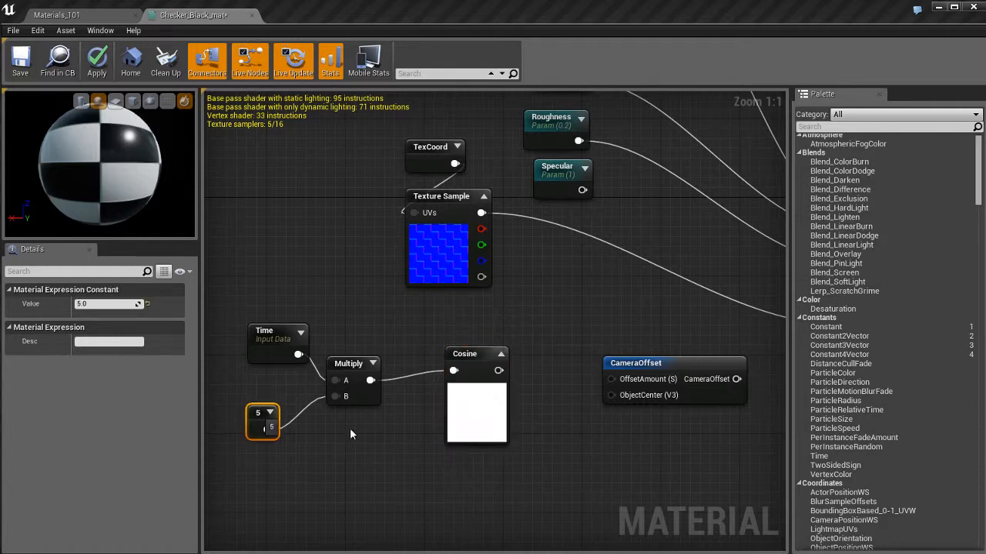
left_click(119, 306)
type("2")
key("Return")
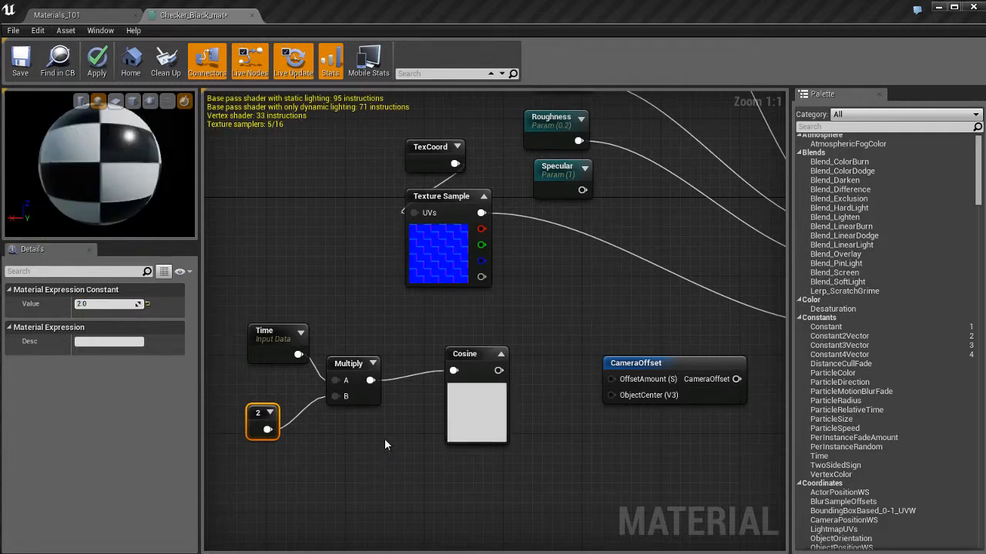
Step: Apply the material, move the Cosine node beside Multiply and connect its output to CameraOffset's OffsetAmount input
key("Return")
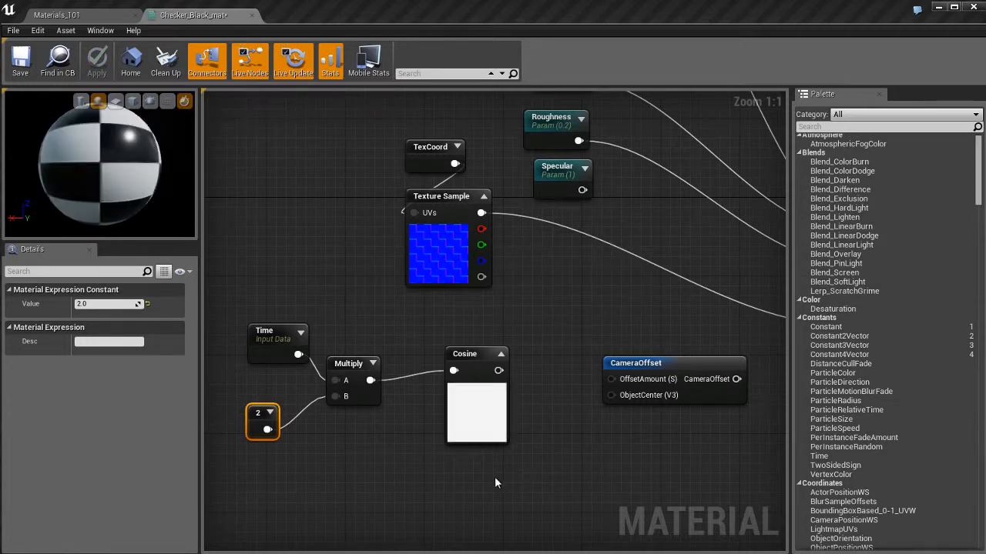
mouse_move(527, 468)
right_mouse_down()
mouse_move(469, 478)
mouse_move(539, 461)
right_mouse_up()
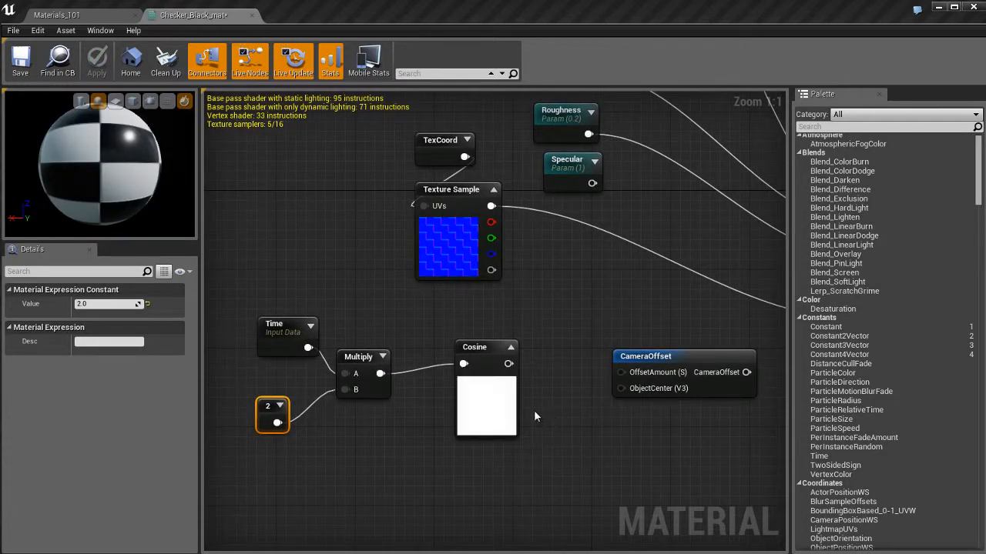
left_click_drag(485, 348, 619, 373)
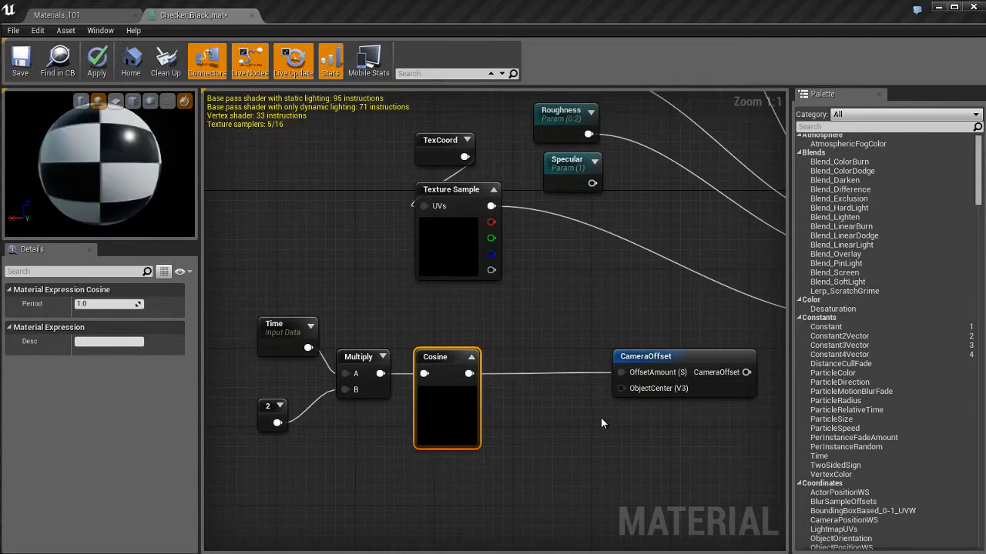
right_click_drag(600, 417, 572, 406)
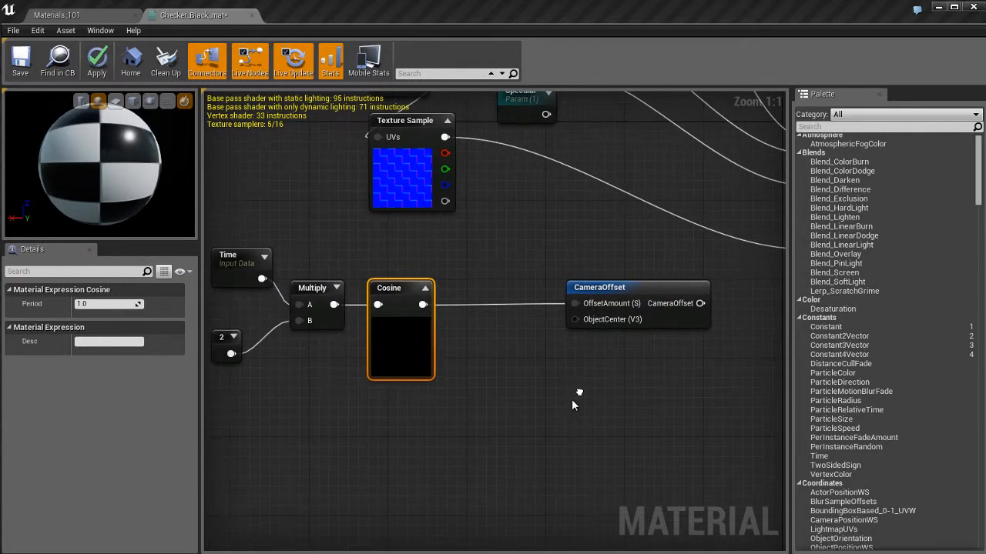
Step: Create a Constant3Vector, connect it to CameraOffset's ObjectCenter input and place it below the Cosine node
left_click(504, 355)
key("3")
left_click(514, 369)
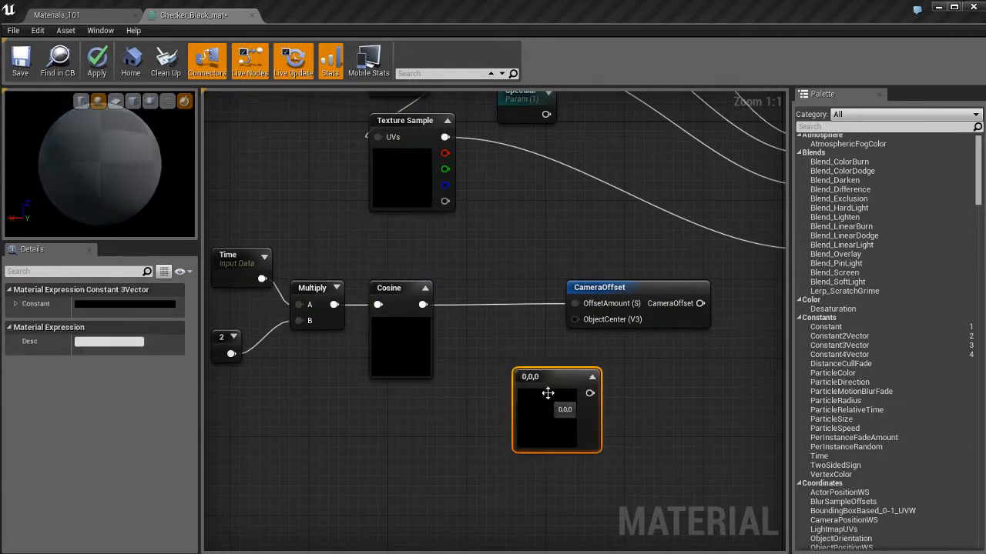
left_click_drag(548, 393, 594, 320)
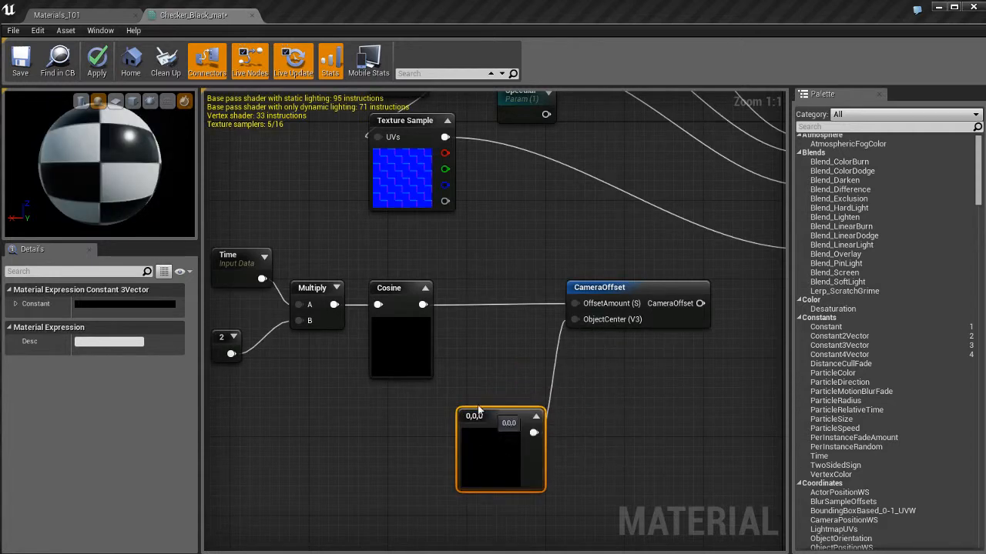
left_click_drag(497, 417, 468, 408)
Step: Set the Constant3Vector's blue component to 1, keeping red and green at 0
double_click(456, 462)
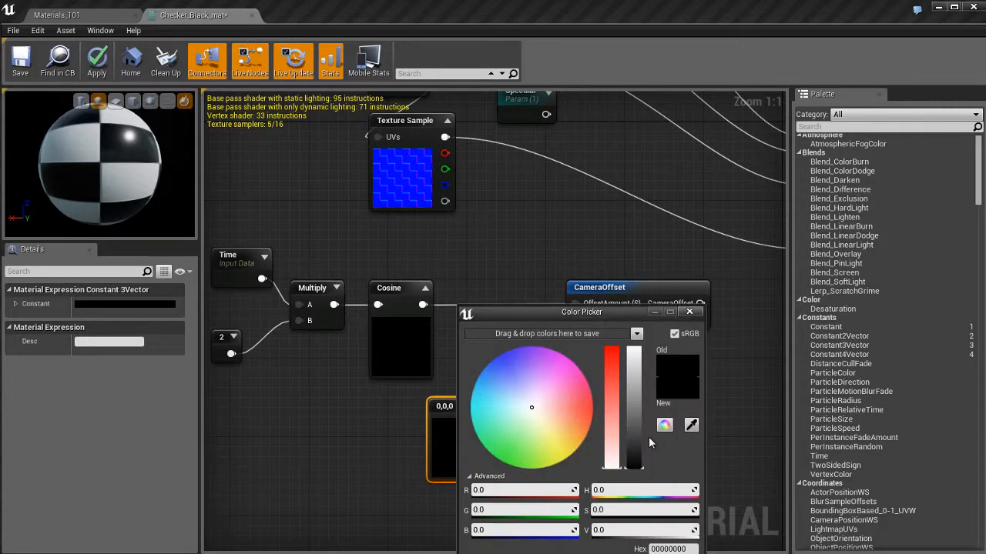
type("1")
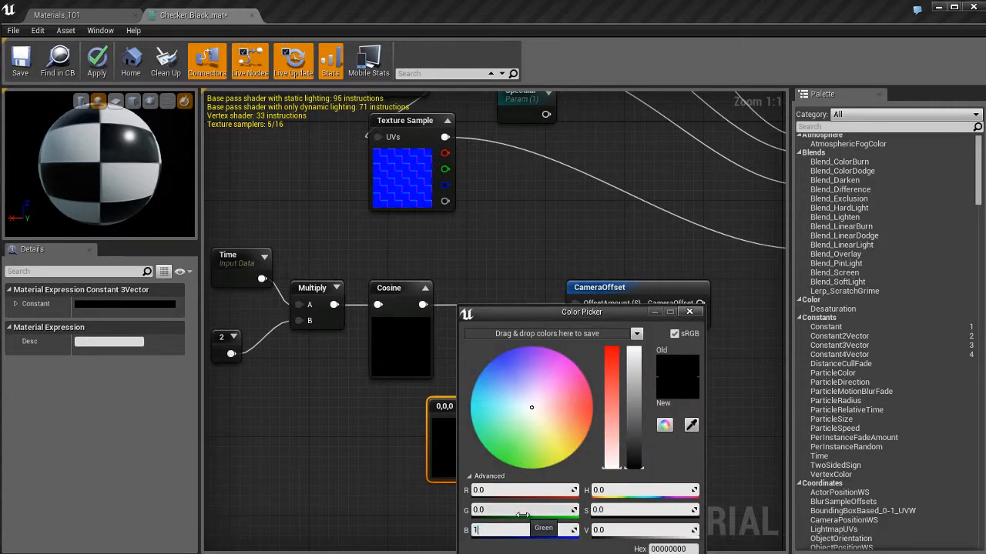
key("Return")
key("Return")
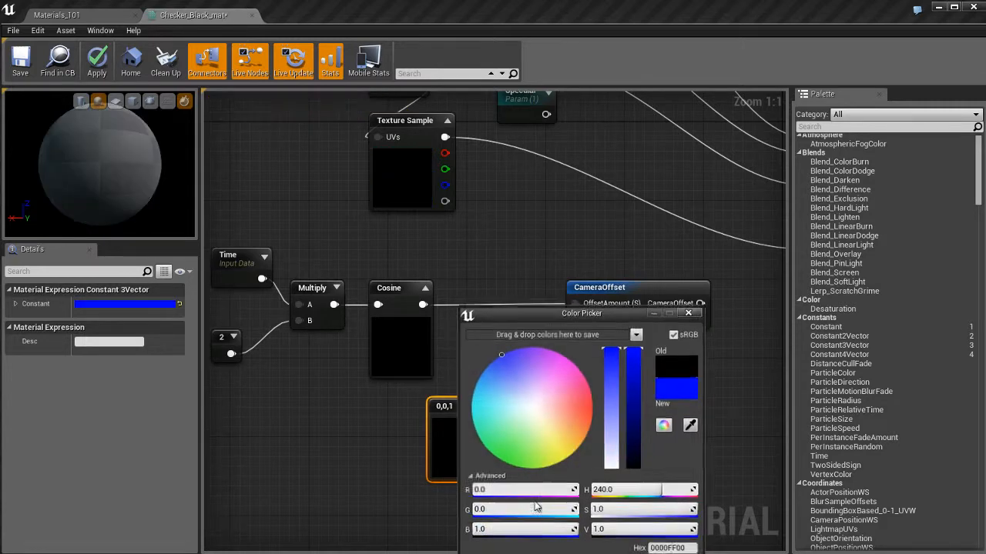
Step: Connect CameraOffset's output to the material's World Position Offset input and apply the material
right_click_drag(578, 407, 477, 425)
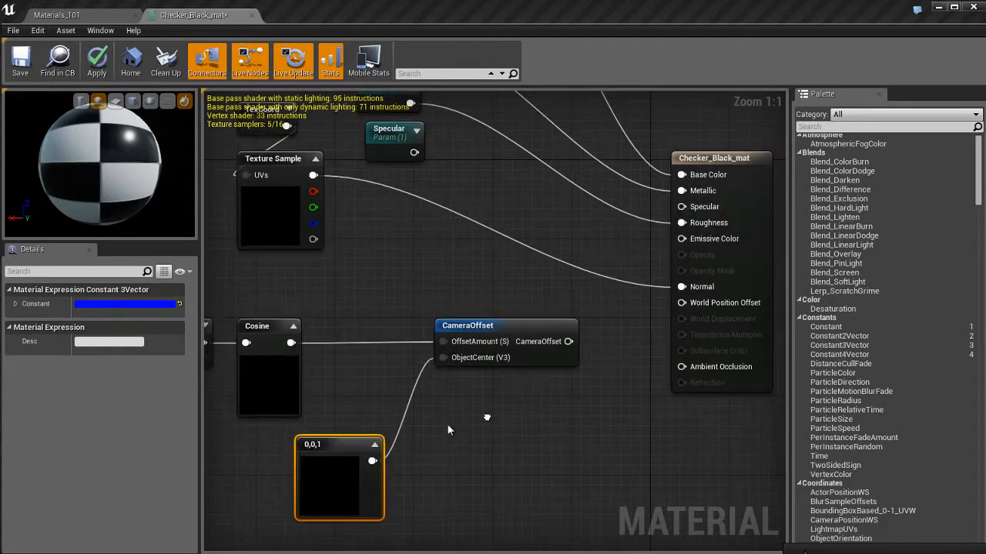
right_click_drag(600, 414, 489, 434)
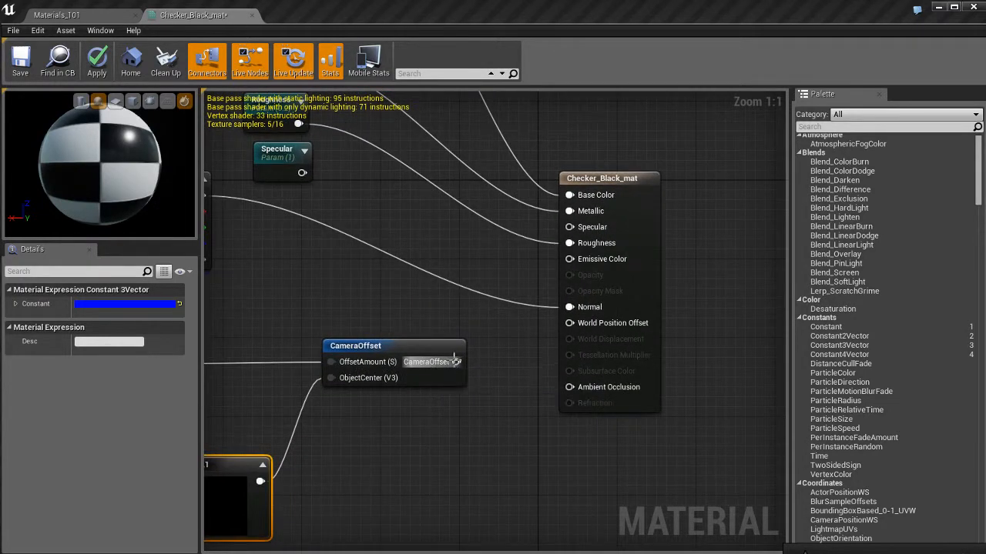
left_click_drag(456, 362, 592, 325)
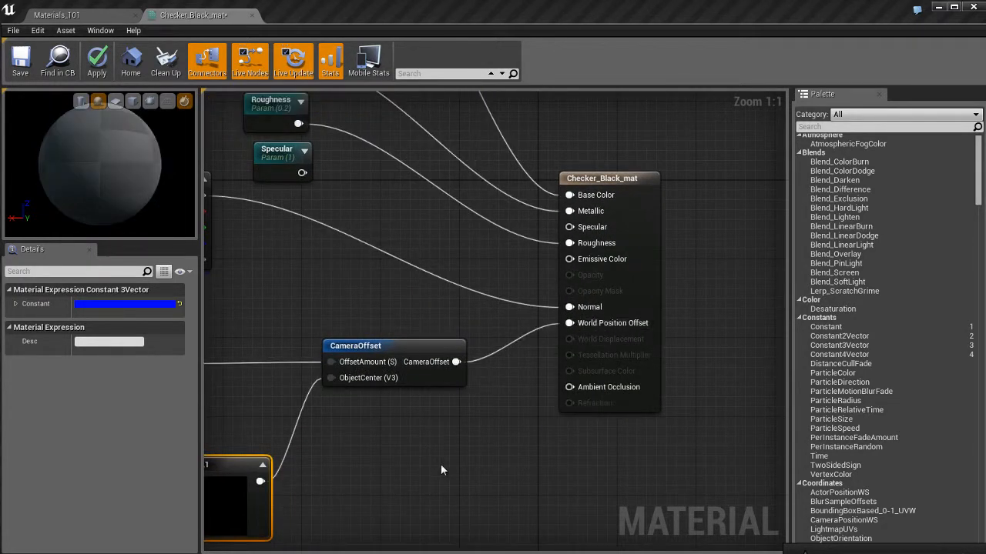
right_click_drag(441, 463, 595, 443)
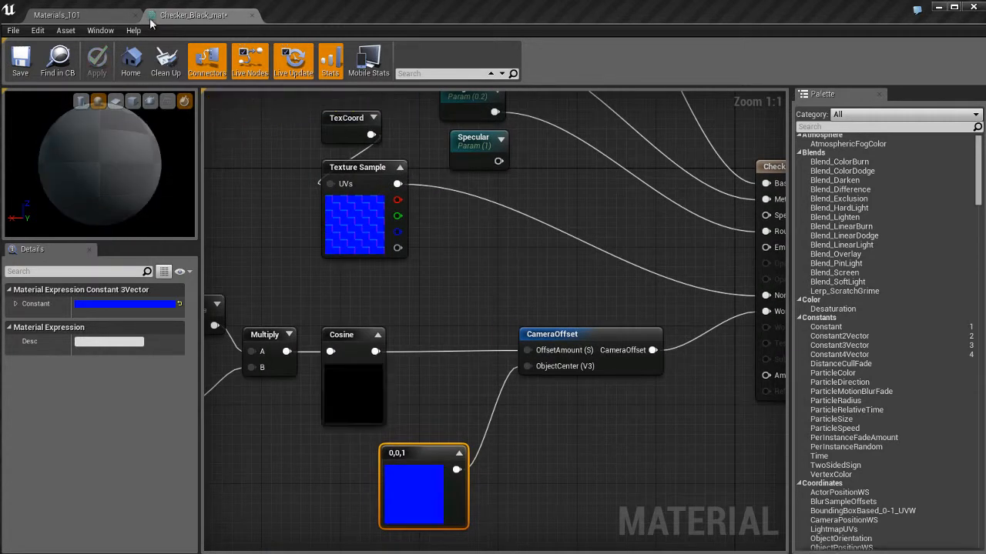
Step: Examine the checkered sphere in the Materials_101 level, orbiting around it, and return to the material graph
left_click(115, 15)
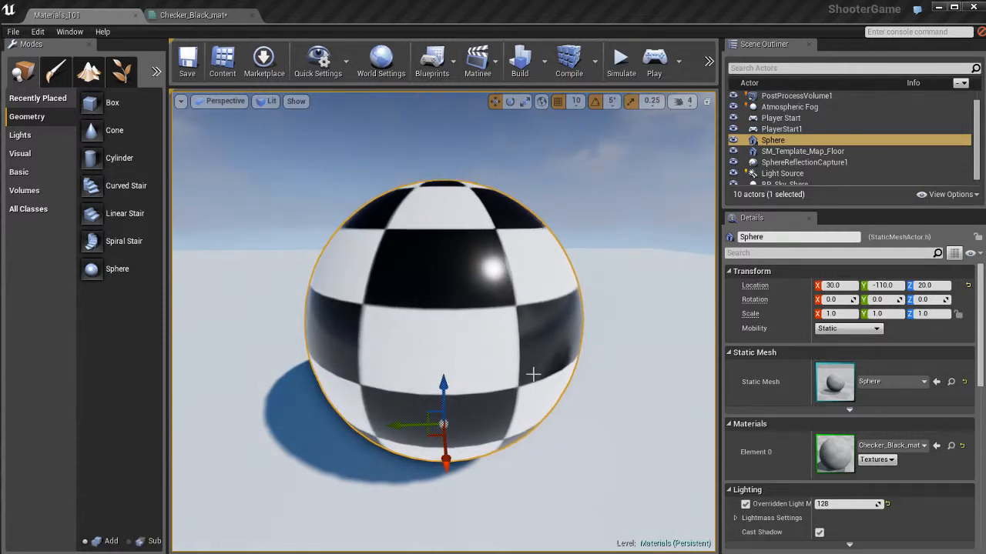
left_click_drag(548, 387, 670, 340, "alt")
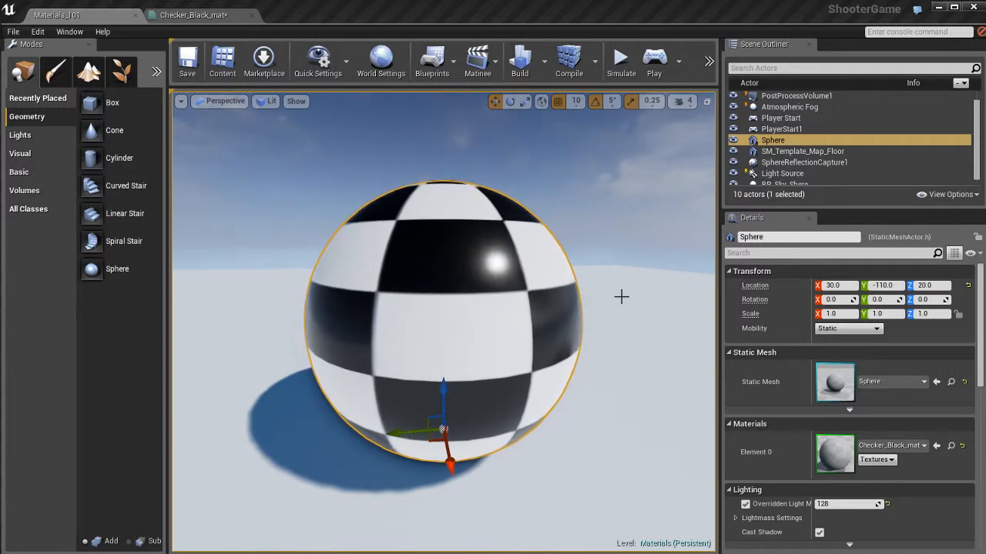
left_click(212, 19)
Step: Move the CameraOffset node closer to the Cosine node
right_click_drag(437, 385, 450, 367)
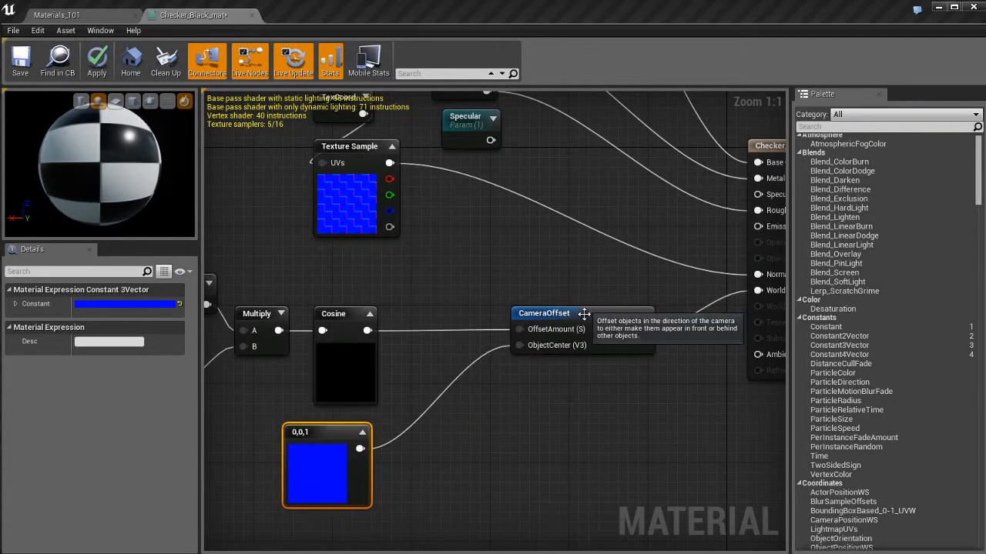
left_click_drag(581, 315, 482, 316)
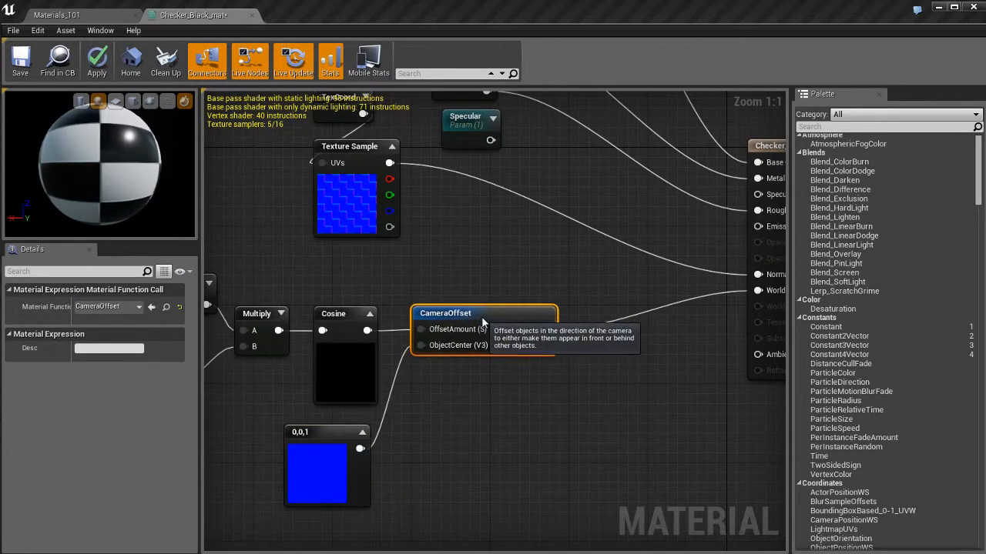
left_click(379, 280)
right_click_drag(377, 280, 541, 283)
left_click_drag(322, 264, 585, 435)
right_click_drag(676, 453, 624, 455)
key("c")
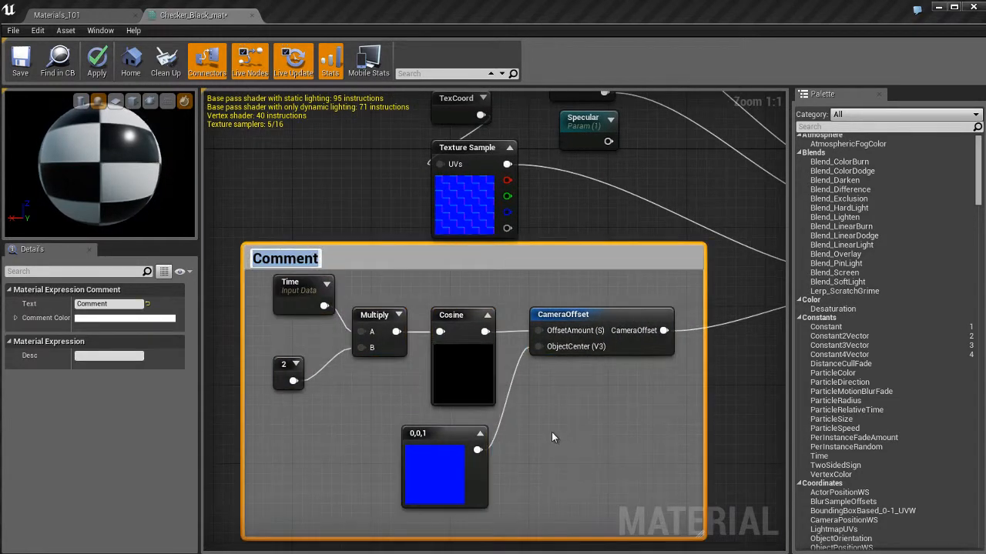
right_click_drag(587, 399, 584, 398)
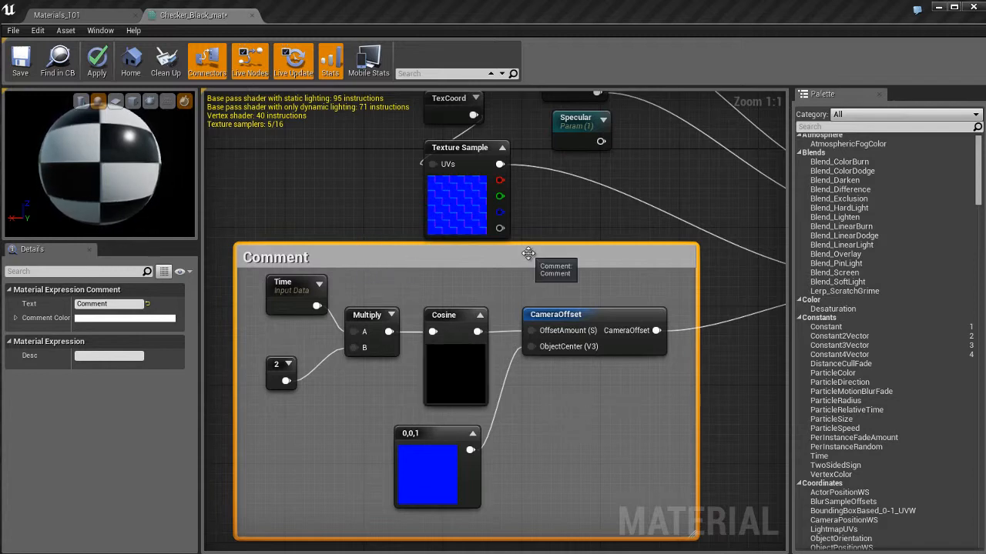
key("Delete")
Step: Move the Constant 2 and Time nodes closer to the Multiply node
right_click_drag(432, 287, 286, 266)
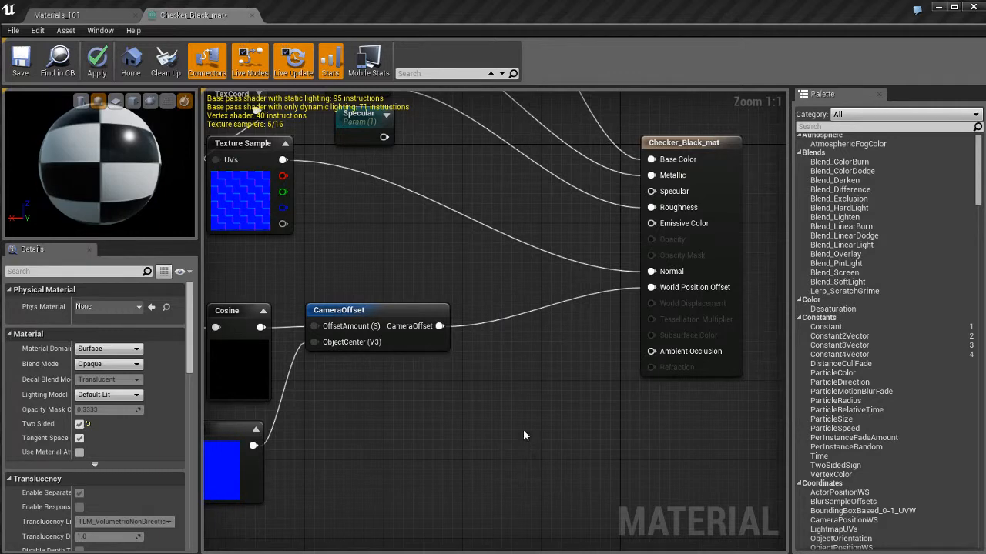
right_click_drag(494, 426, 528, 425)
scroll(517, 423, "down", 1)
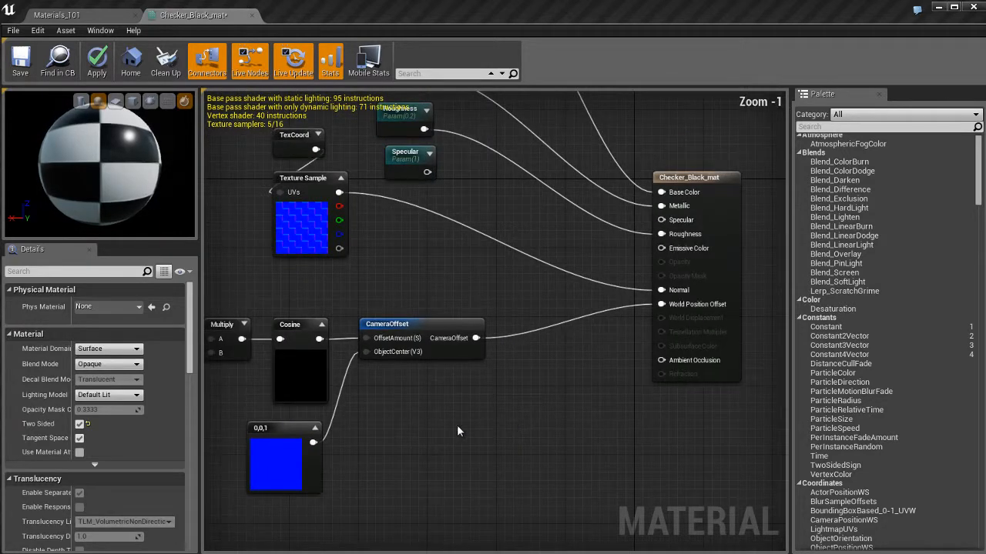
right_click_drag(456, 425, 548, 407)
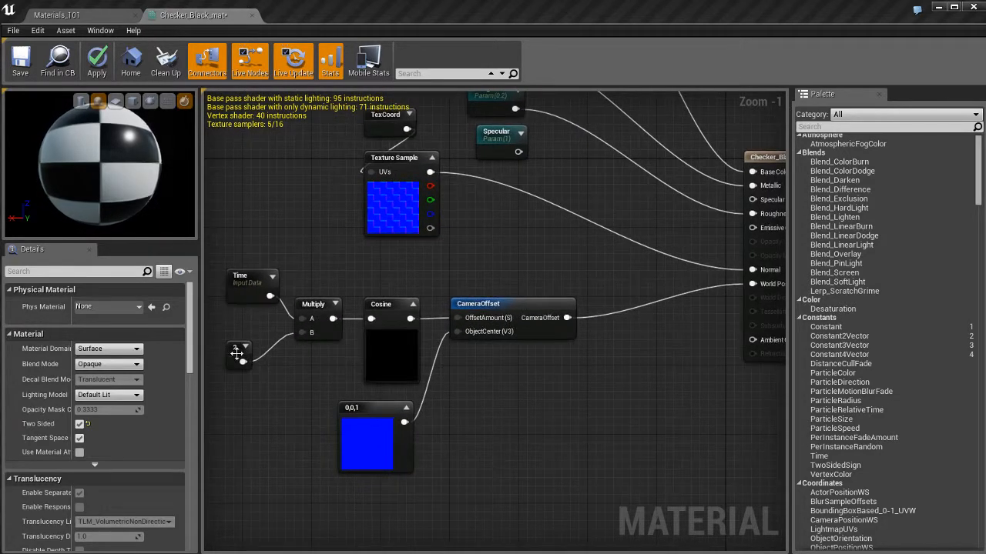
left_click_drag(238, 353, 258, 336)
left_click(253, 280)
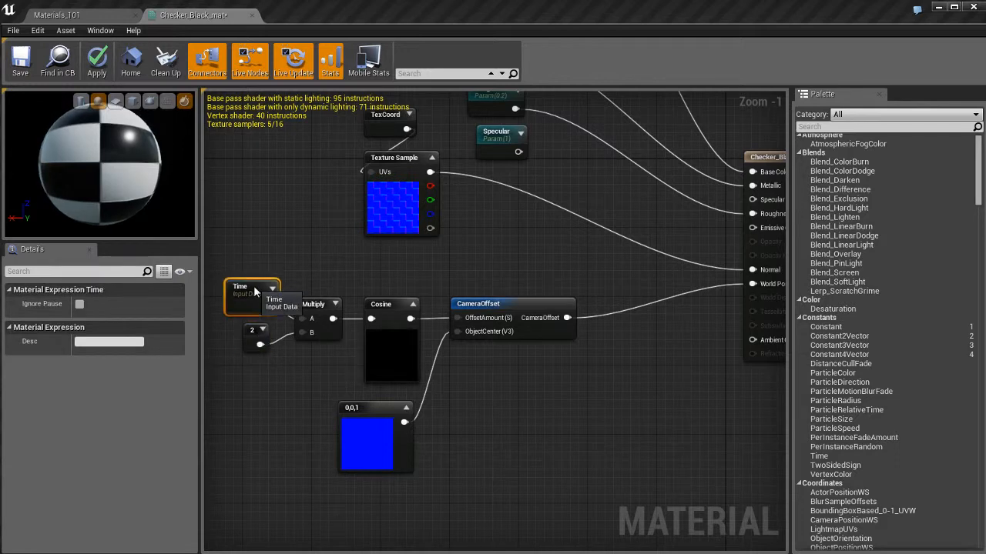
Step: Enclose the Time, Constant, Multiply, Cosine, CameraOffset and Constant3Vector nodes in a comment box titled "funky stuff"
right_click_drag(487, 435, 507, 399)
scroll(508, 398, "down", 1)
left_click_drag(248, 259, 576, 448)
key("c")
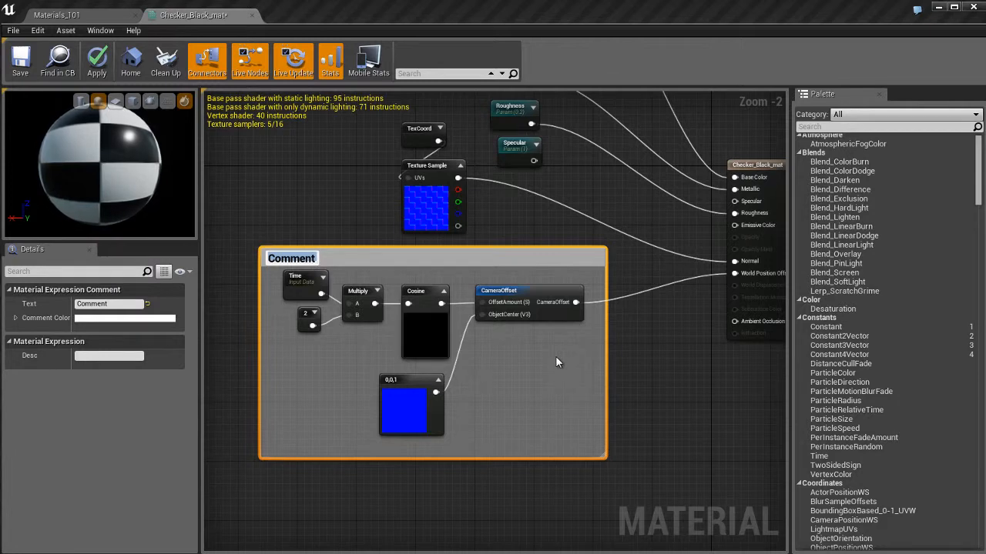
type("funky stuff")
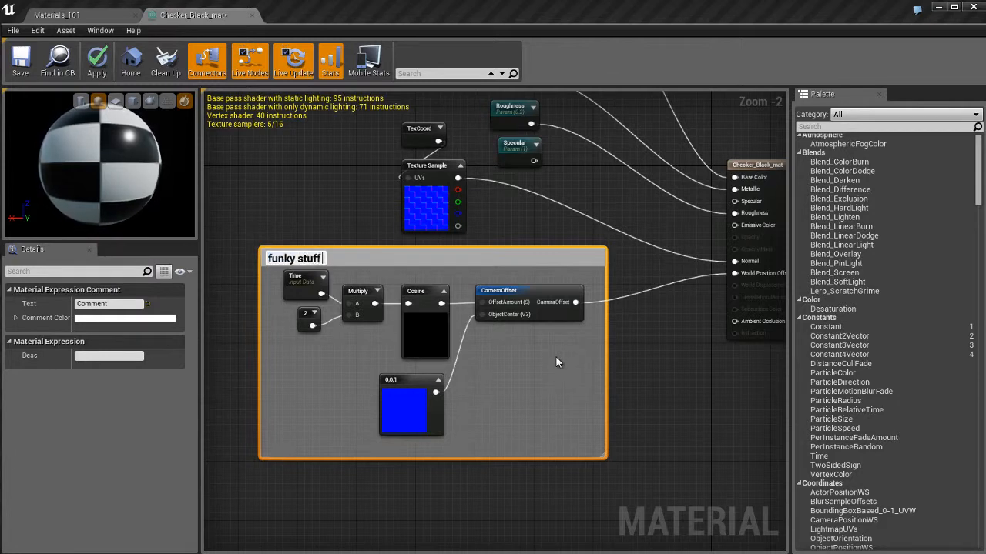
key("Return")
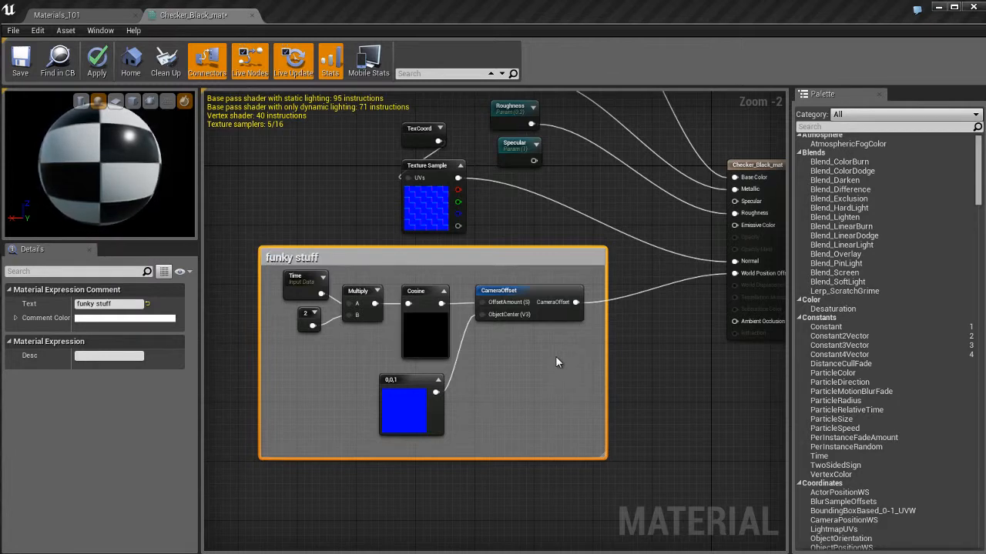
Step: Move the "funky stuff" comment box with its nodes further away from the Checker_Black_mat node to clear space below Texture Sample
left_click(634, 413)
mouse_move(602, 407)
right_mouse_down()
mouse_move(593, 423)
mouse_move(603, 397)
right_mouse_up()
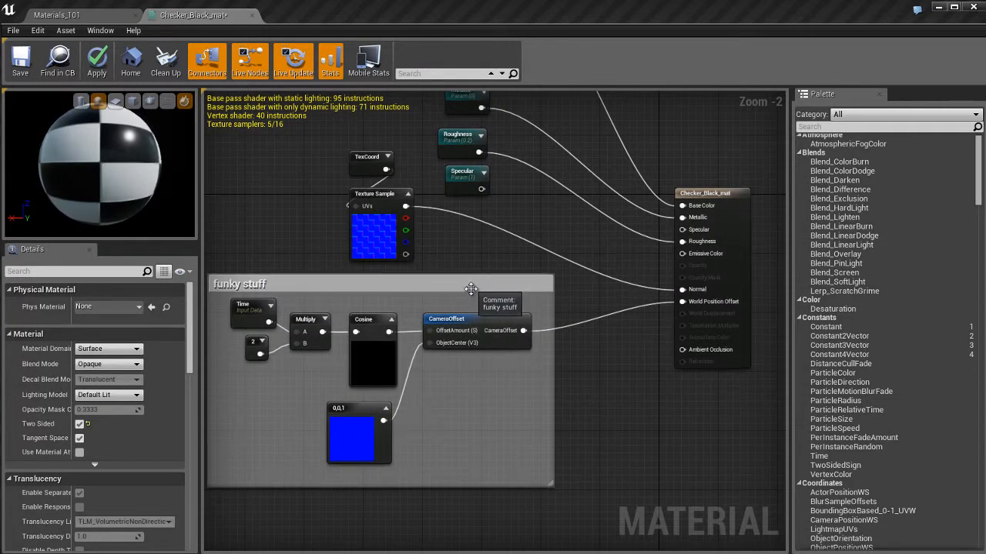
left_click_drag(463, 282, 236, 283)
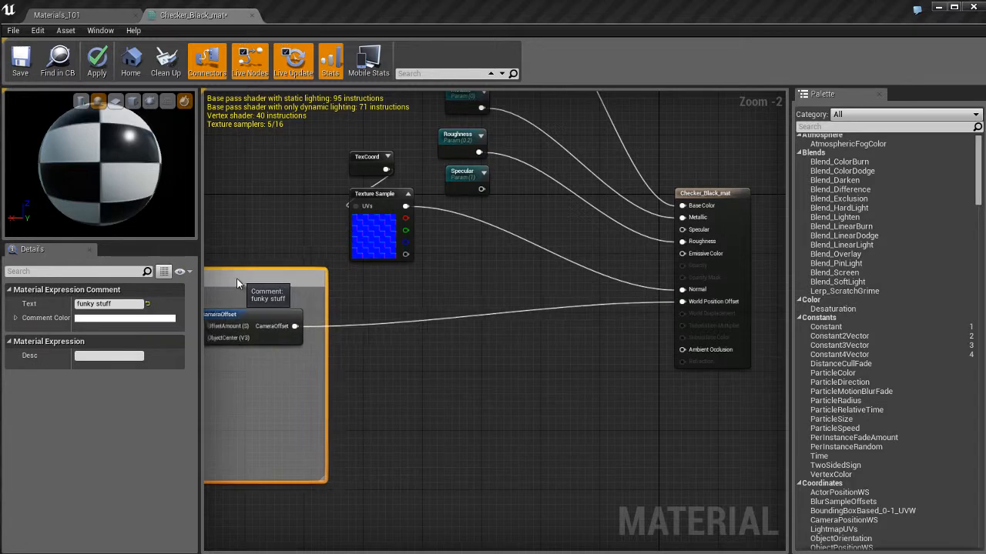
left_click(486, 386)
right_click_drag(588, 429, 547, 412)
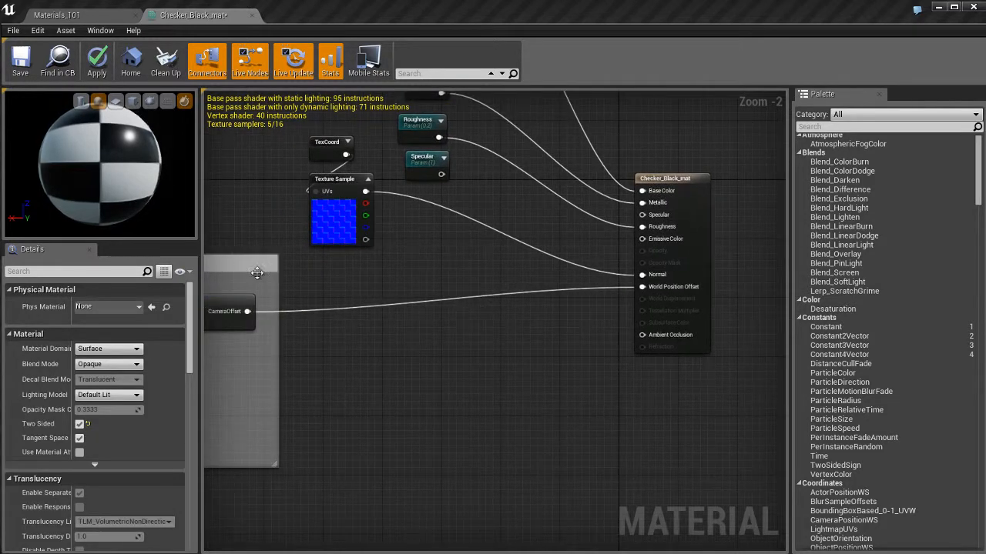
left_click_drag(246, 263, 216, 263)
right_click_drag(571, 395, 462, 395)
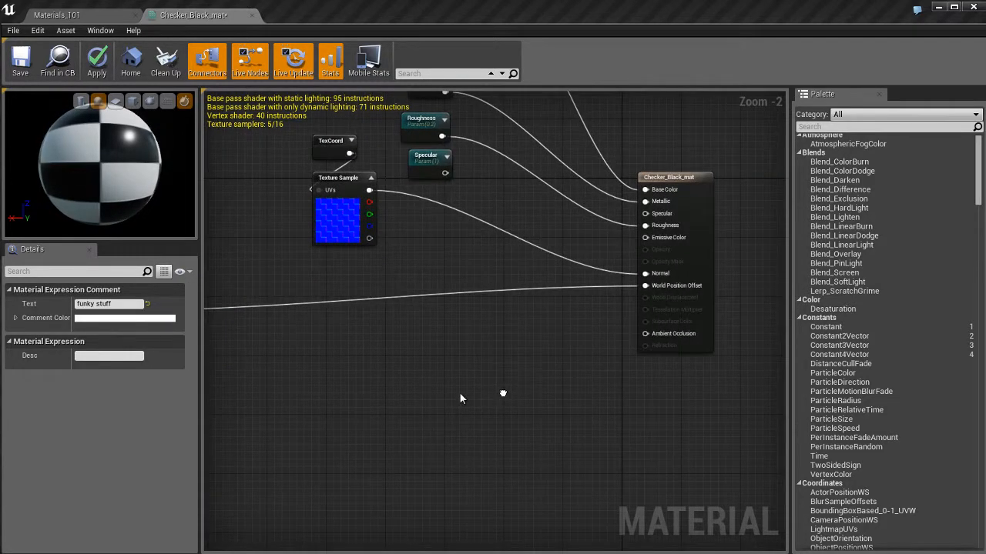
Step: Apply the material changes and clear the comment box selection to show the material's own properties
mouse_move(474, 362)
right_mouse_down()
mouse_move(446, 379)
mouse_move(493, 375)
mouse_move(486, 368)
right_mouse_up()
scroll(446, 376, "up", 1)
left_click(503, 353)
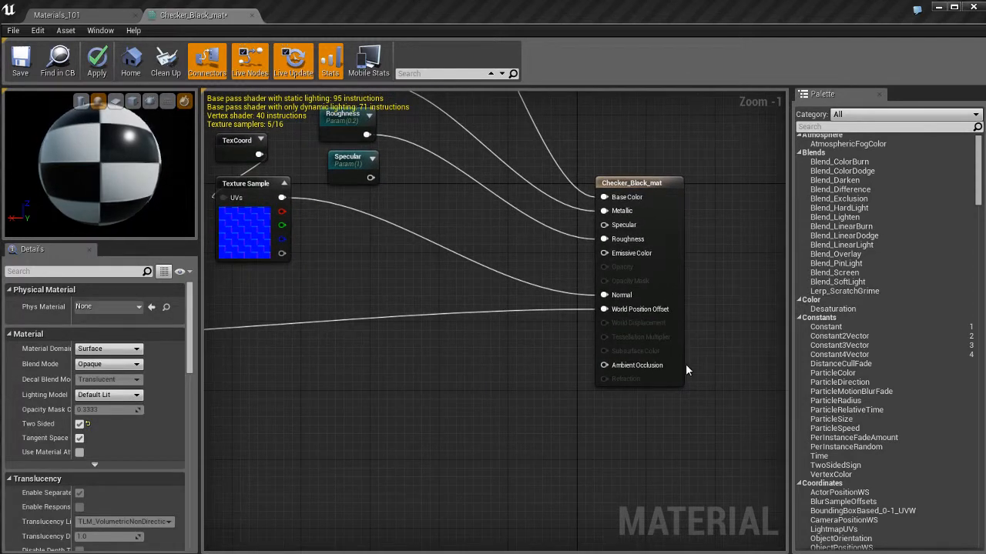
scroll(628, 327, "up", 1)
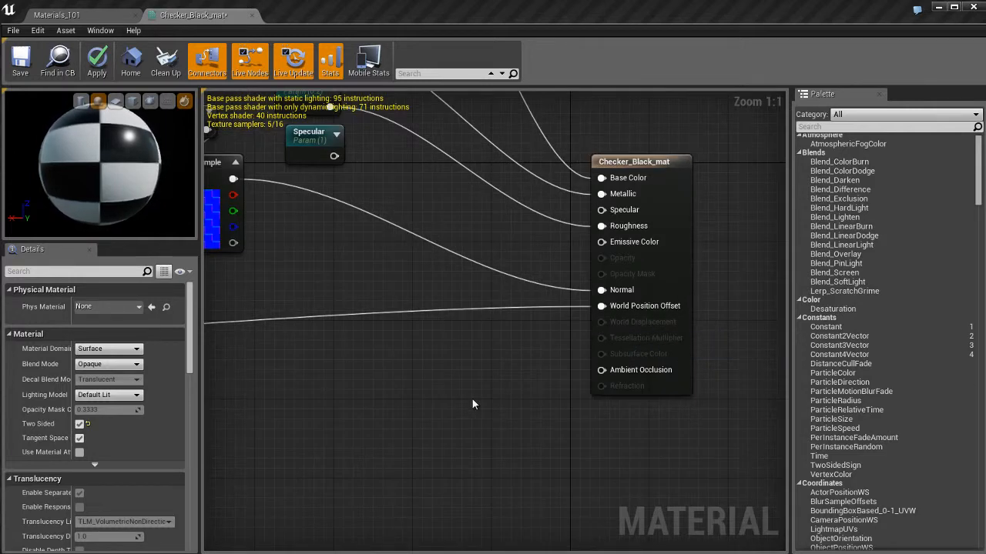
right_click_drag(455, 409, 488, 405)
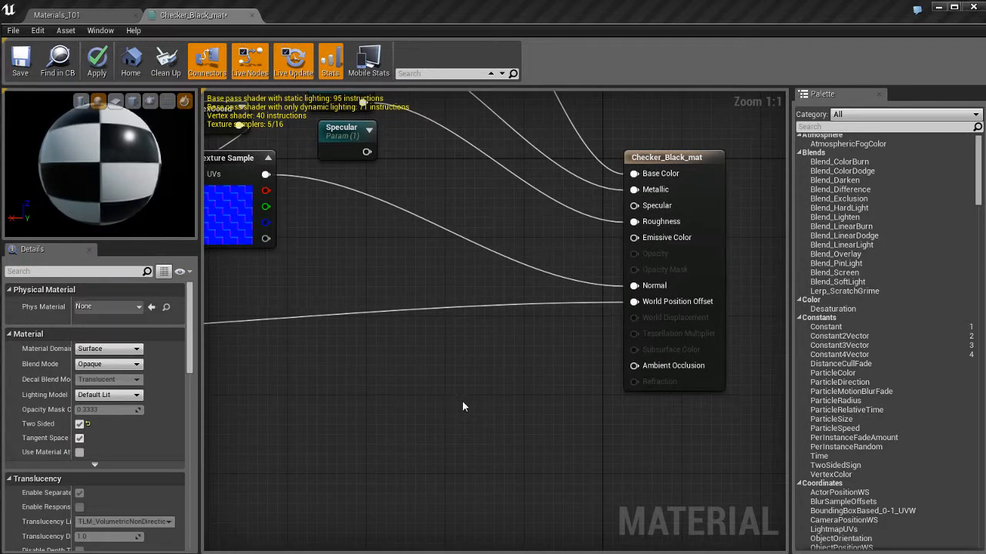
key("Return")
Step: Set the material's D3D11 tessellation mode to Flat Tessellation and check the sphere in the Materials_101 level
scroll(149, 400, "down", 4)
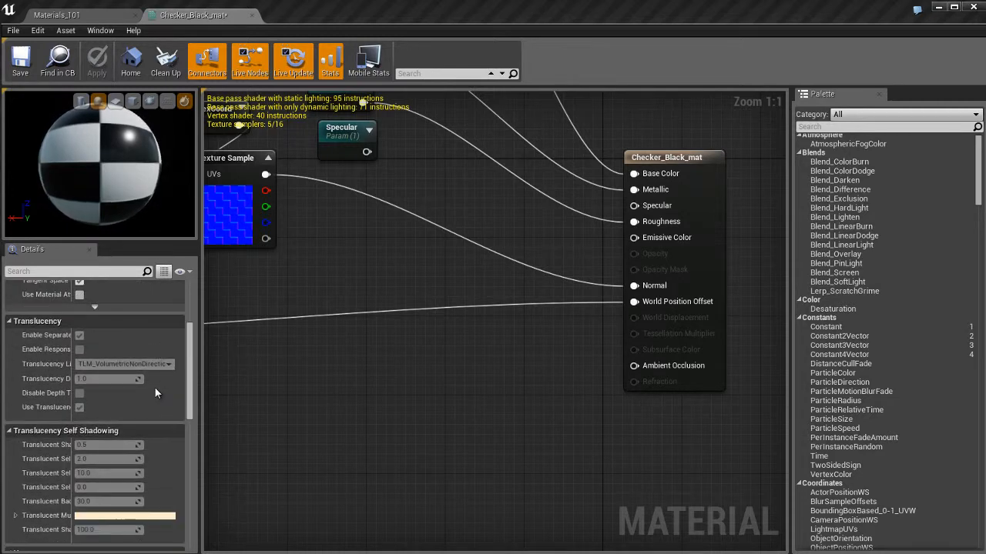
scroll(154, 386, "down", 10)
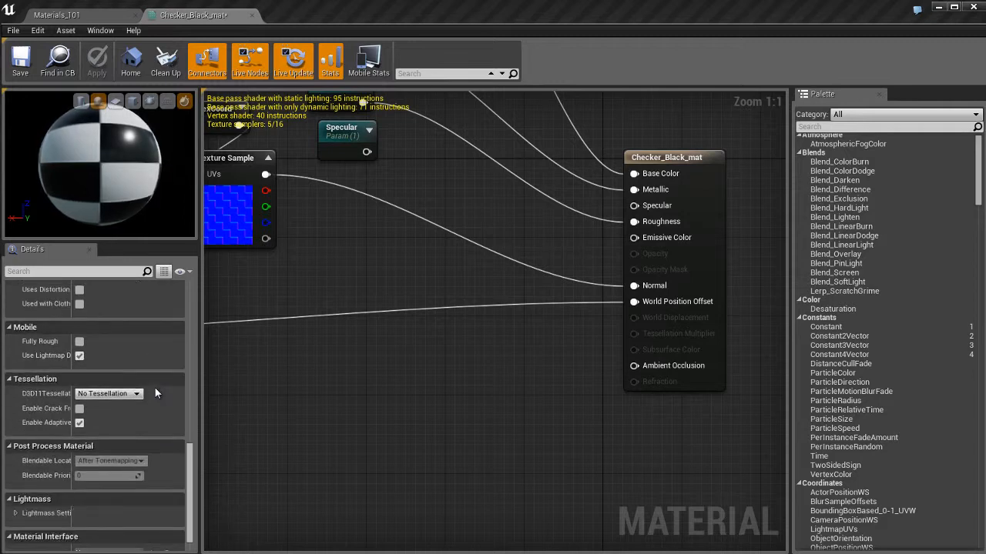
scroll(155, 393, "down", 1)
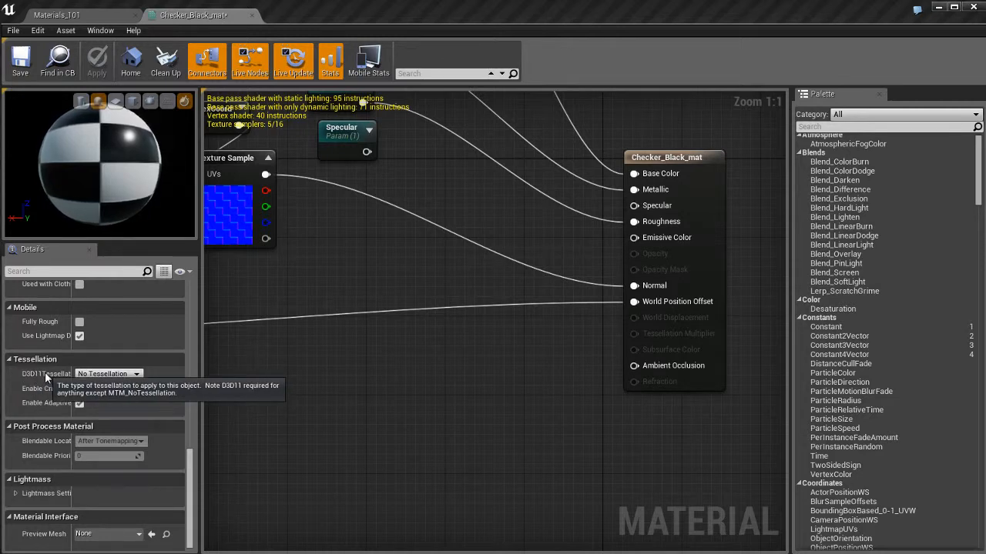
left_click(137, 375)
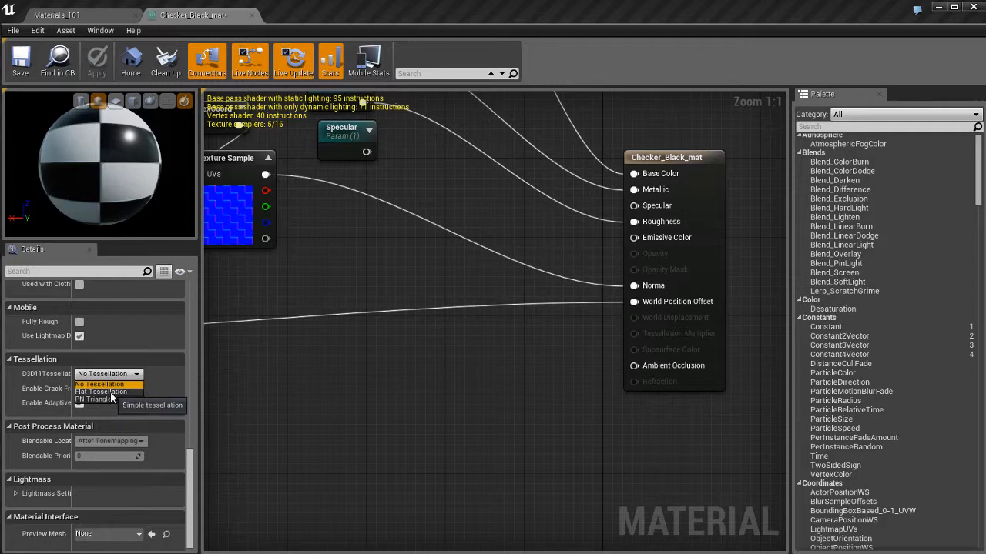
left_click(110, 392)
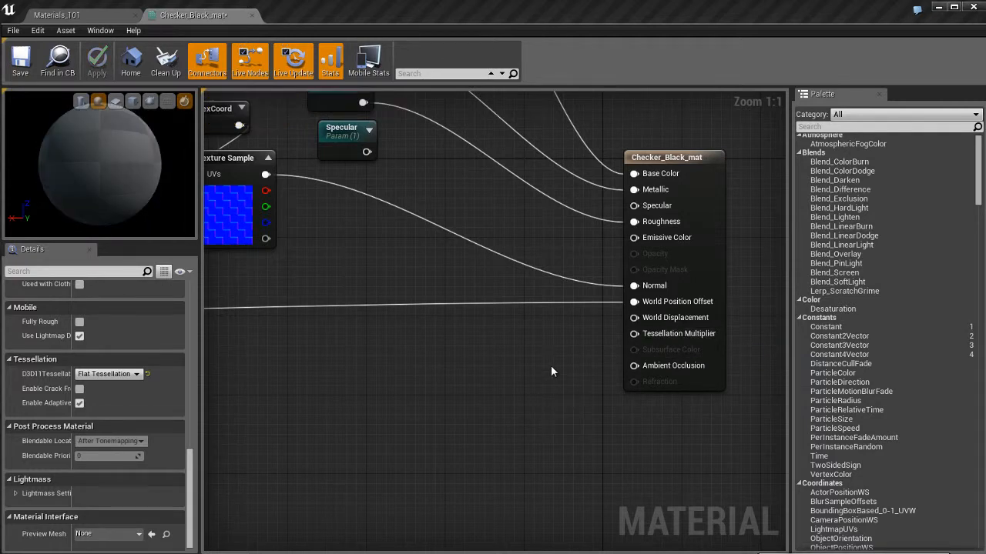
left_click(97, 16)
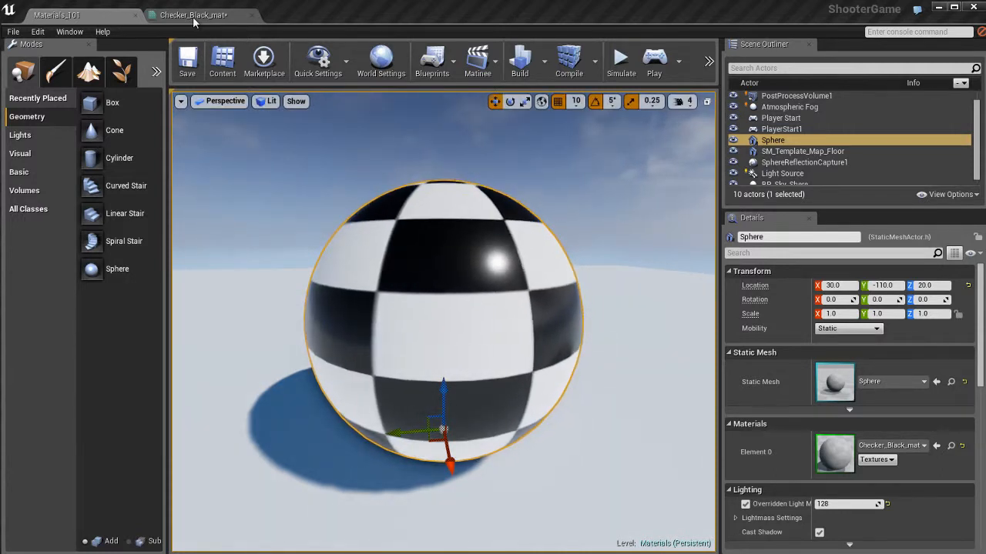
left_click(193, 19)
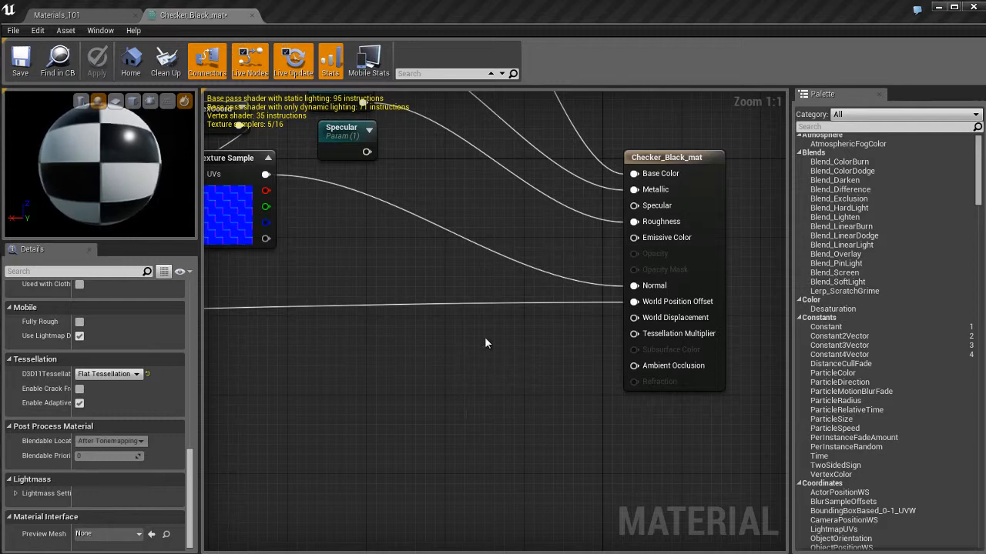
Step: Add a Constant with value 20 and connect it to the material's World Displacement input
left_click(457, 347)
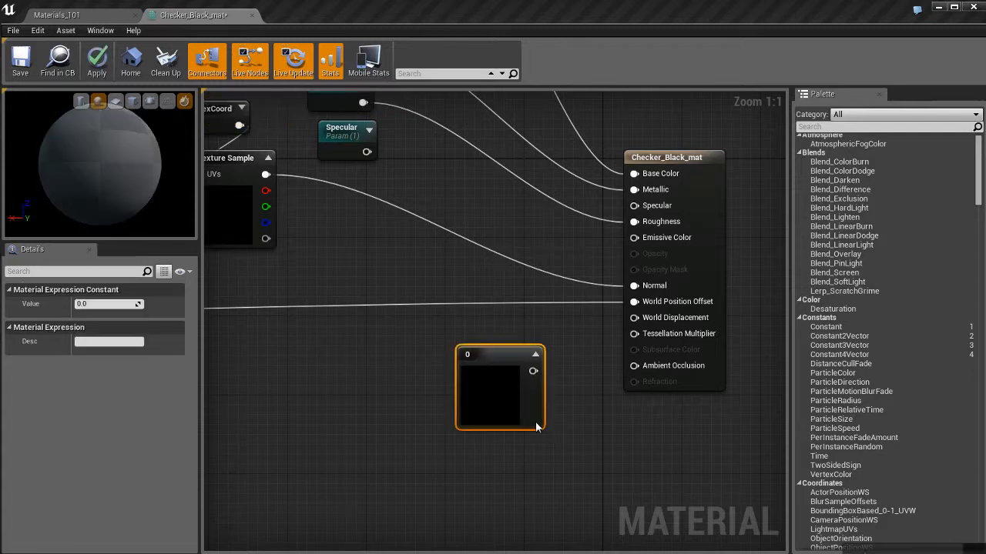
left_click_drag(499, 371, 634, 318)
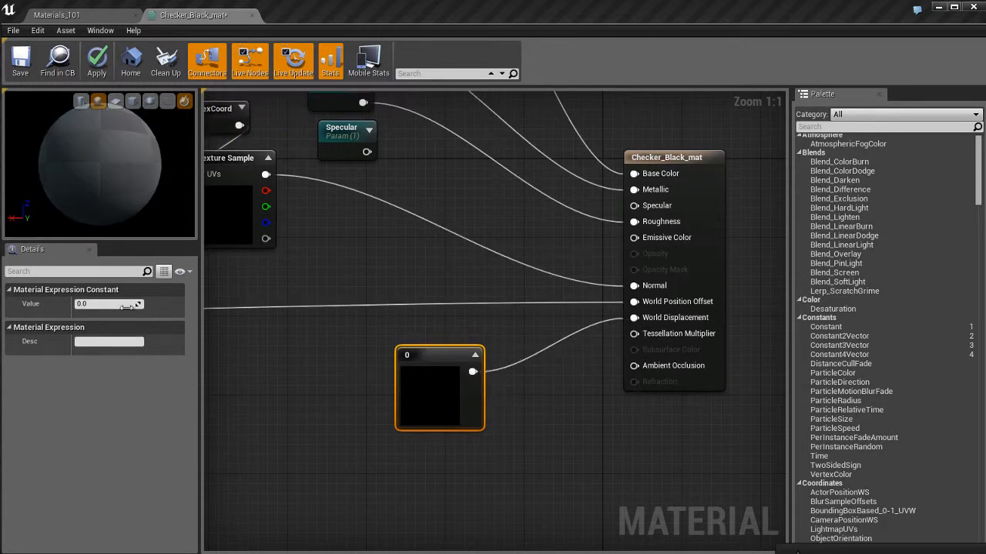
type("20")
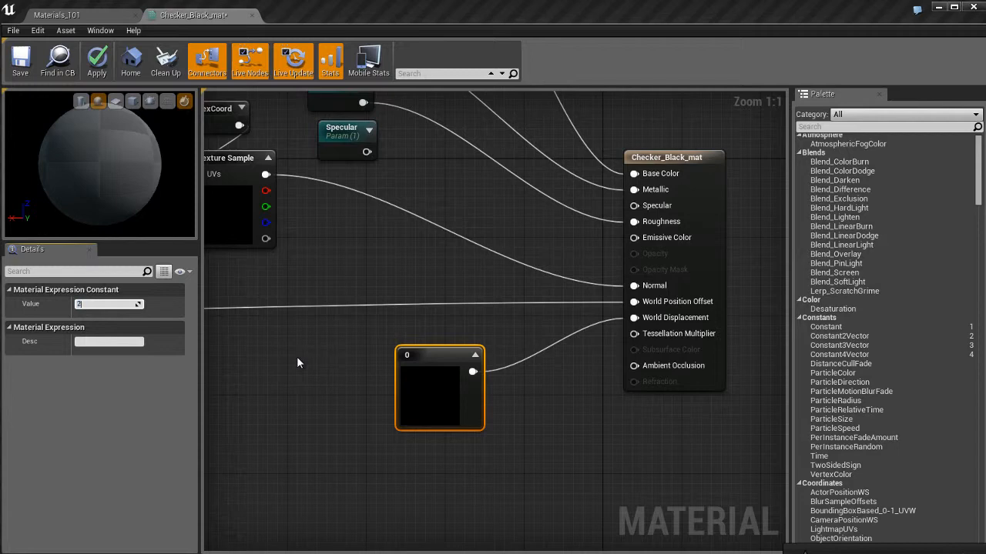
key("Return")
left_click_drag(464, 380, 466, 361)
left_click(533, 383)
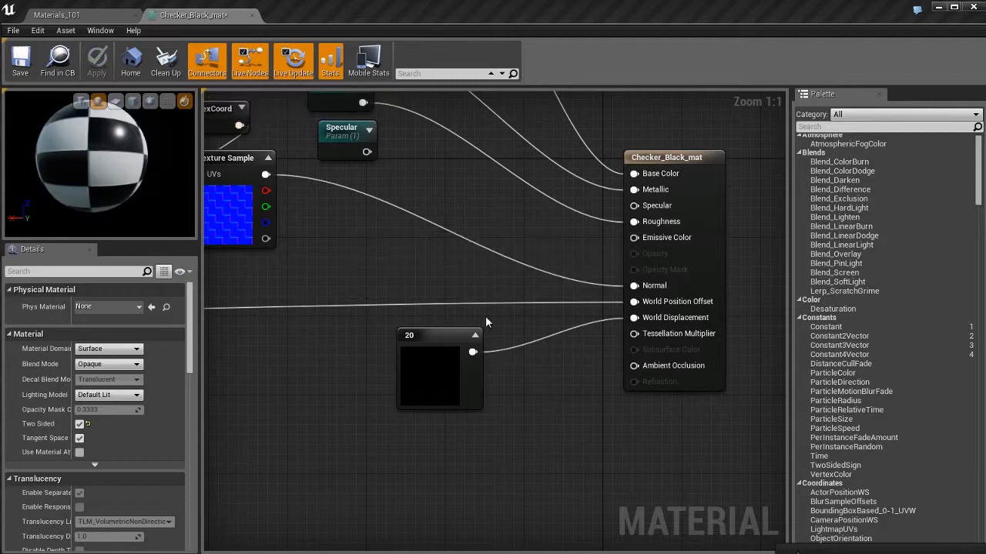
Step: Examine the displaced sphere in the level from several angles in Lit, Unlit and Wireframe views
left_click(110, 12)
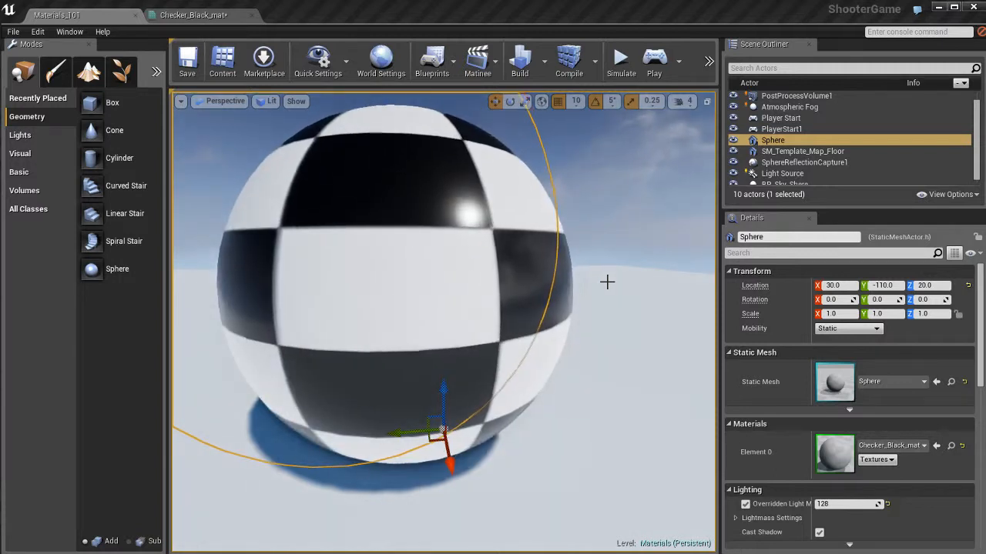
scroll(479, 310, "down", 5)
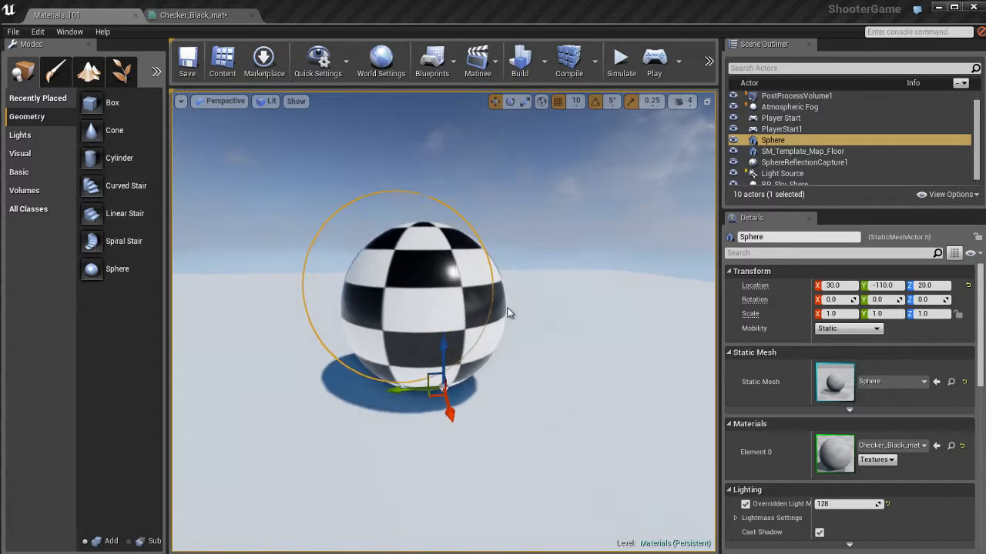
mouse_move(549, 309)
left_mouse_down("alt")
mouse_move(480, 313)
mouse_move(541, 308)
left_mouse_up("alt")
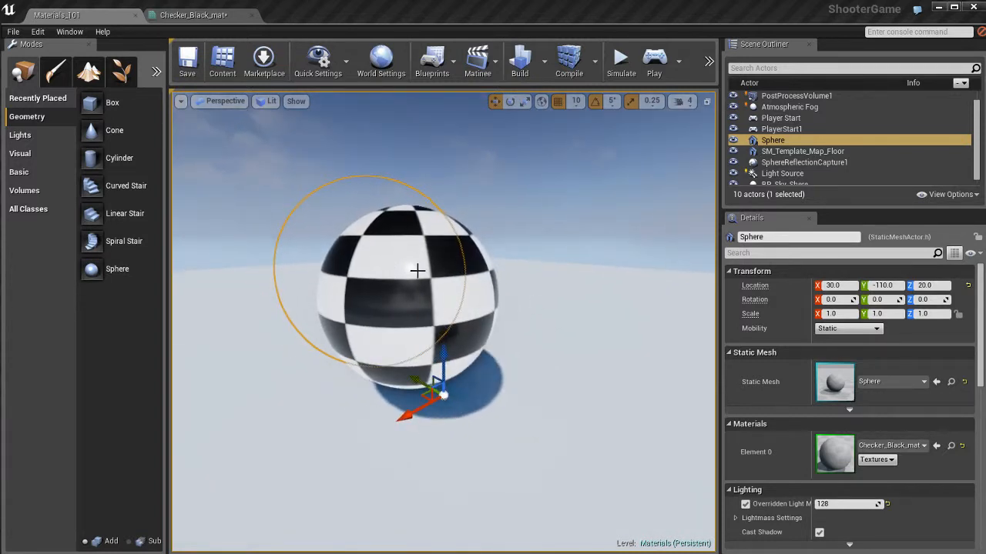
key("alt+3")
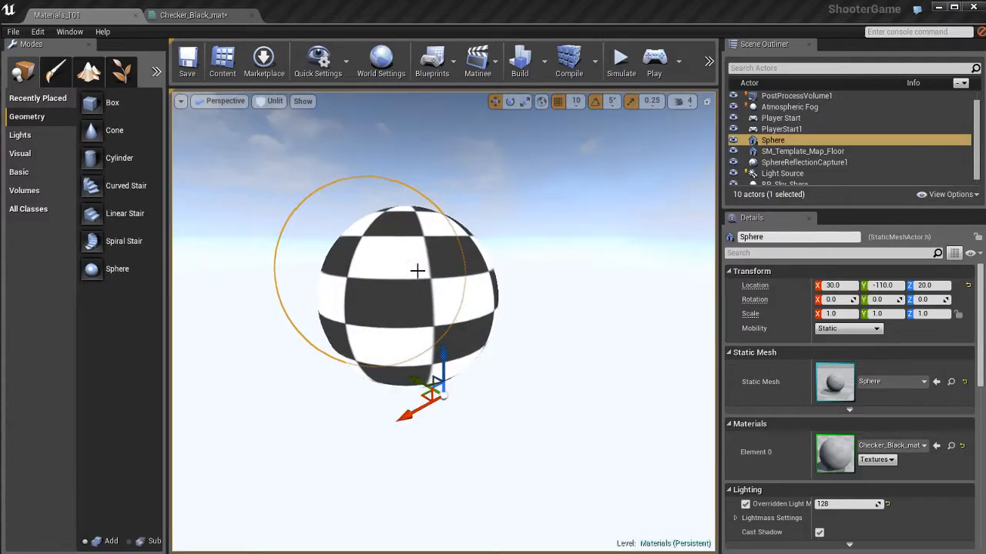
key("alt+2")
left_click_drag(403, 274, 455, 264, "alt")
scroll(429, 279, "down", 3)
scroll(463, 280, "up", 7)
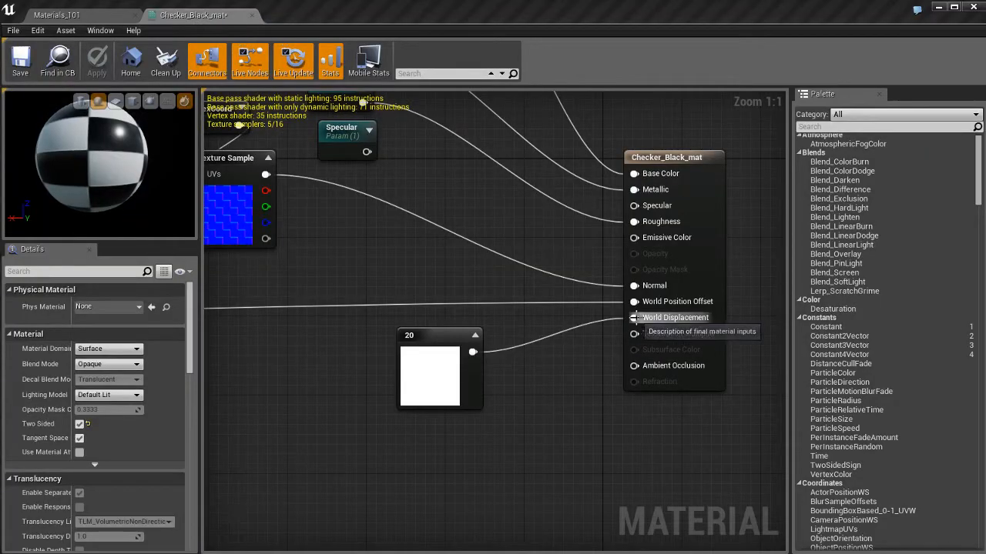
Step: Disconnect and delete the Constant 20 node, checking the sphere in the level in Lit view
left_click(633, 317, "alt")
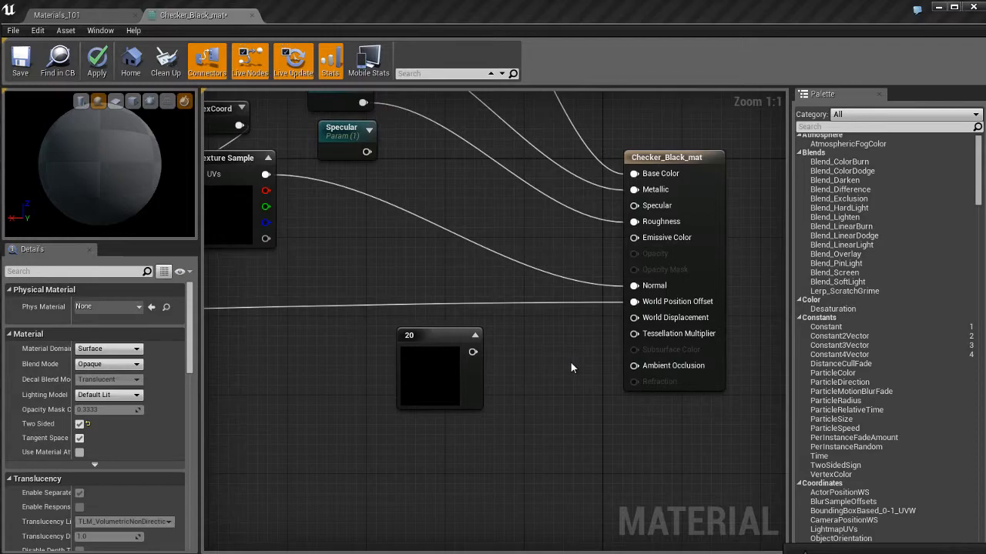
left_click(86, 15)
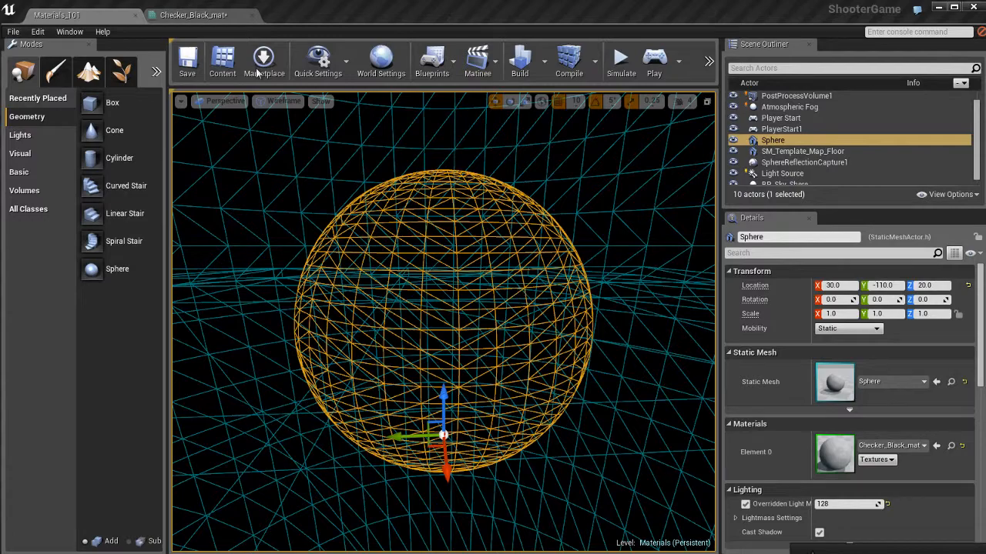
key("alt+4")
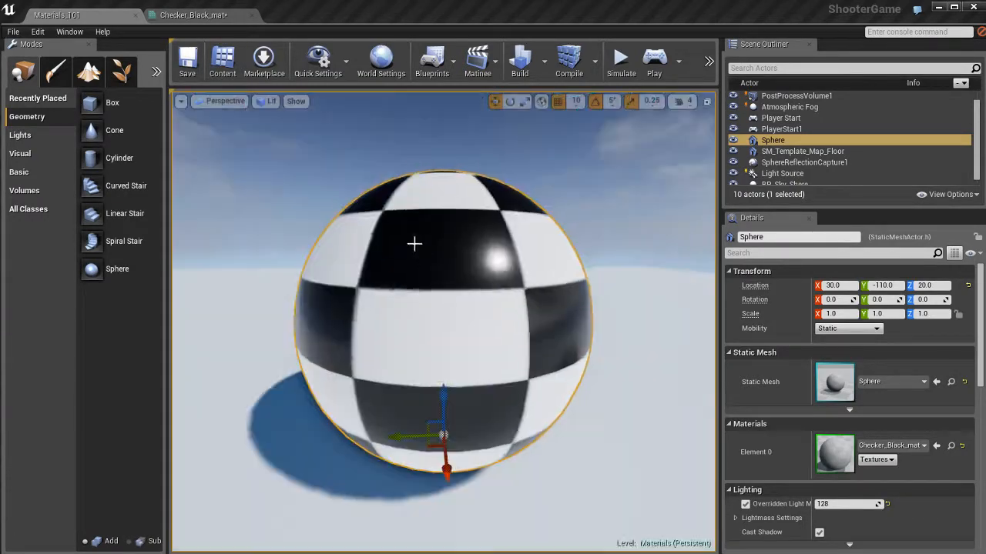
left_click(194, 15)
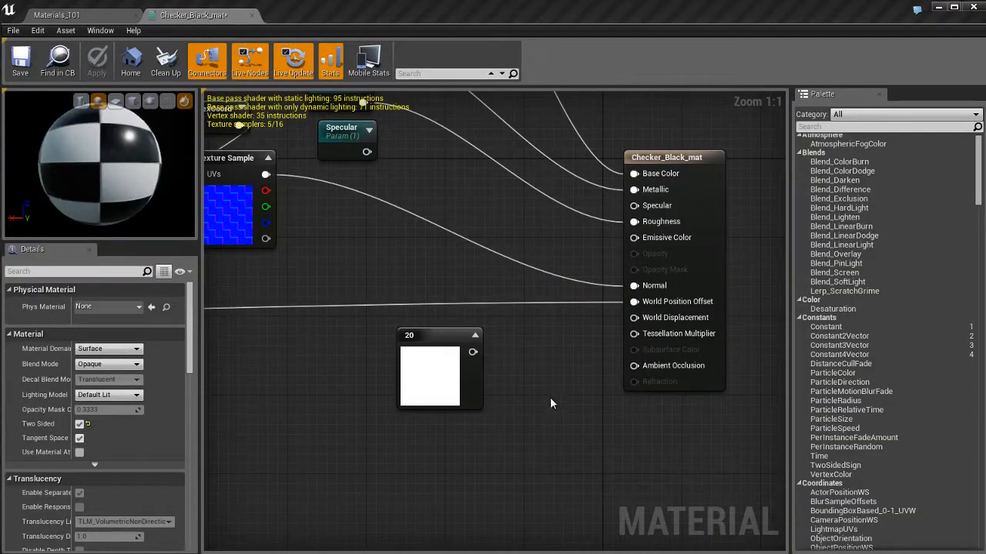
left_click(447, 352)
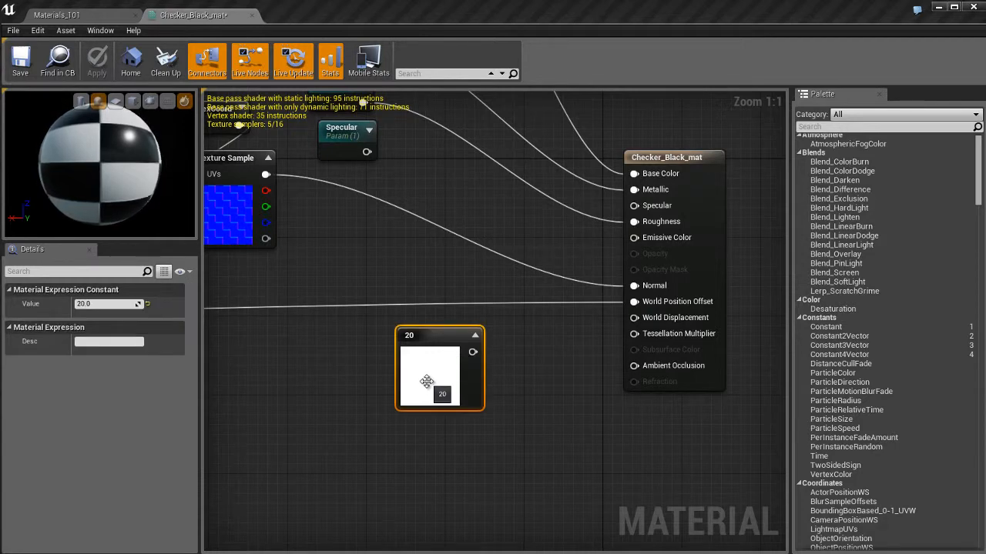
key("Delete")
Step: Duplicate the checker Texture Sample and place the copy below the World Position Offset connection
right_click_drag(374, 338, 382, 466)
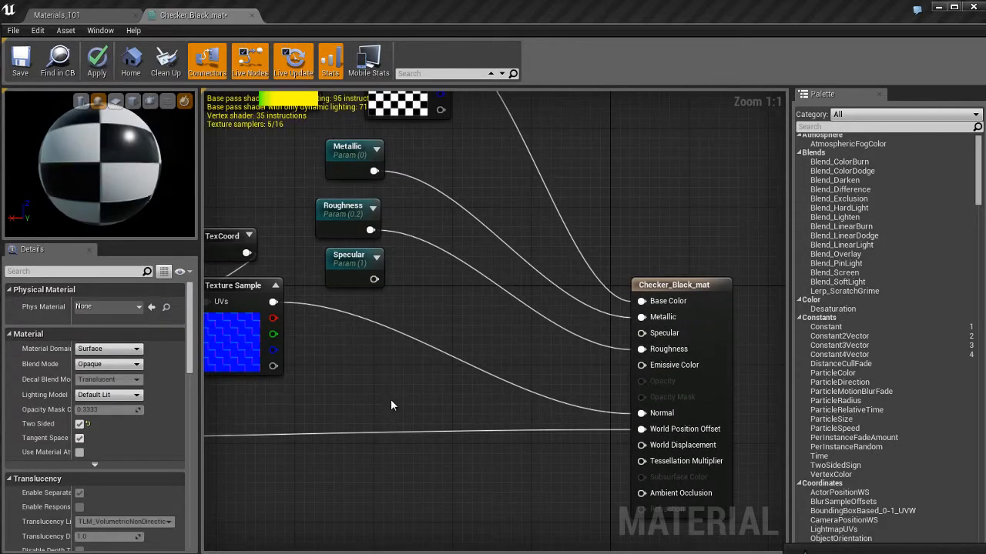
scroll(460, 403, "down", 1)
right_click_drag(475, 451, 502, 185)
left_click(466, 210)
key("ctrl+v")
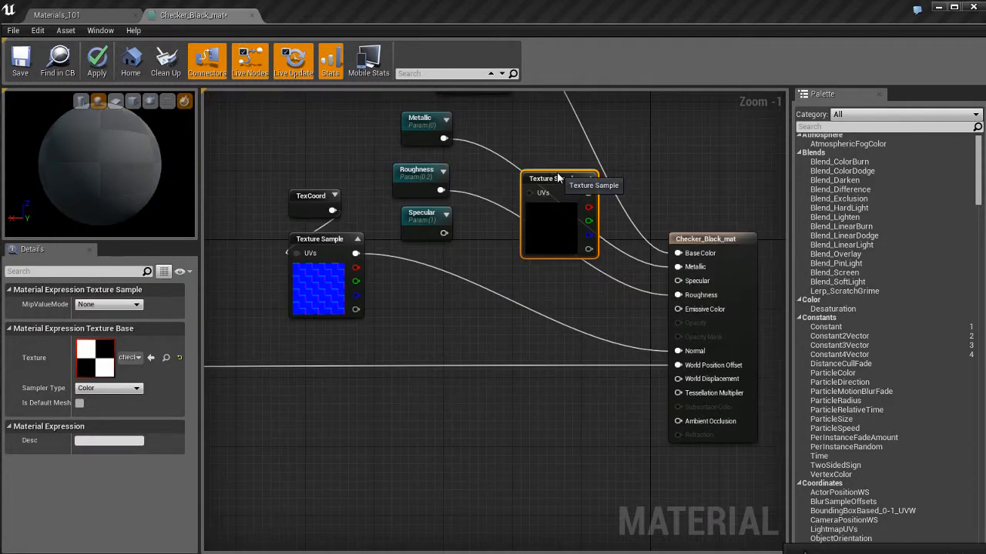
left_click_drag(530, 225, 426, 481)
right_click_drag(559, 404, 556, 373)
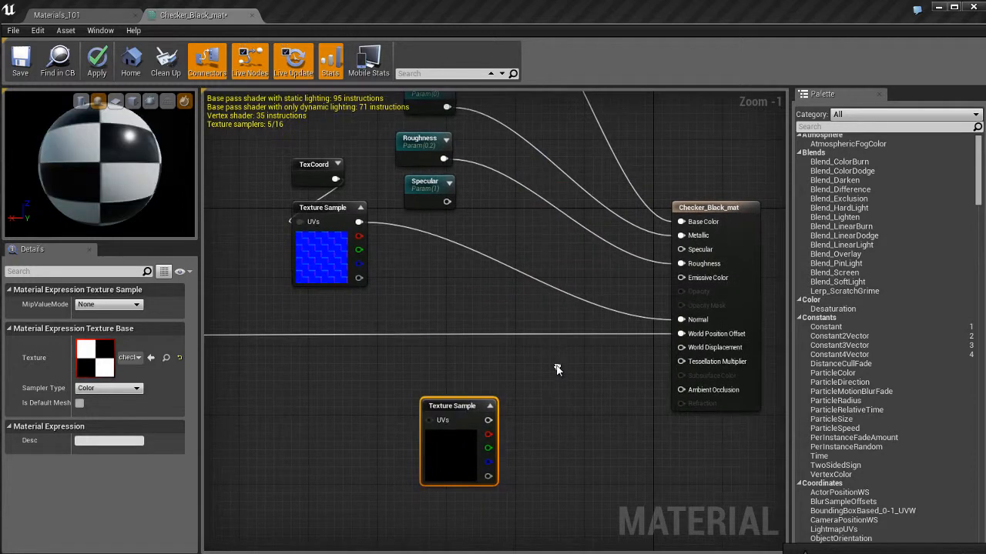
Step: Duplicate the normal map's TexCoord node and connect the copy to the new checker Texture Sample's UVs input
left_click(315, 169)
key("ctrl+c")
key("ctrl+v")
left_click_drag(413, 277, 361, 425)
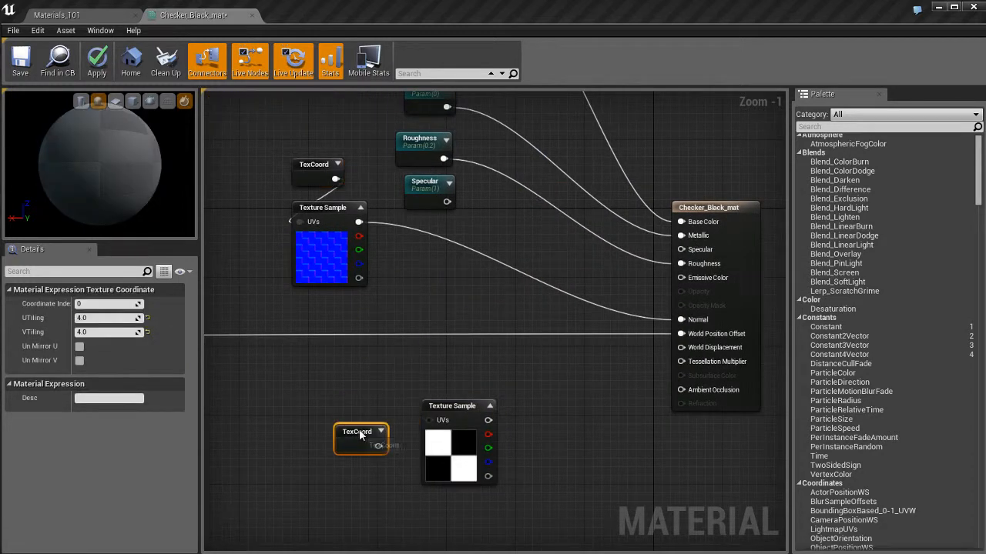
left_click_drag(429, 423, 431, 421)
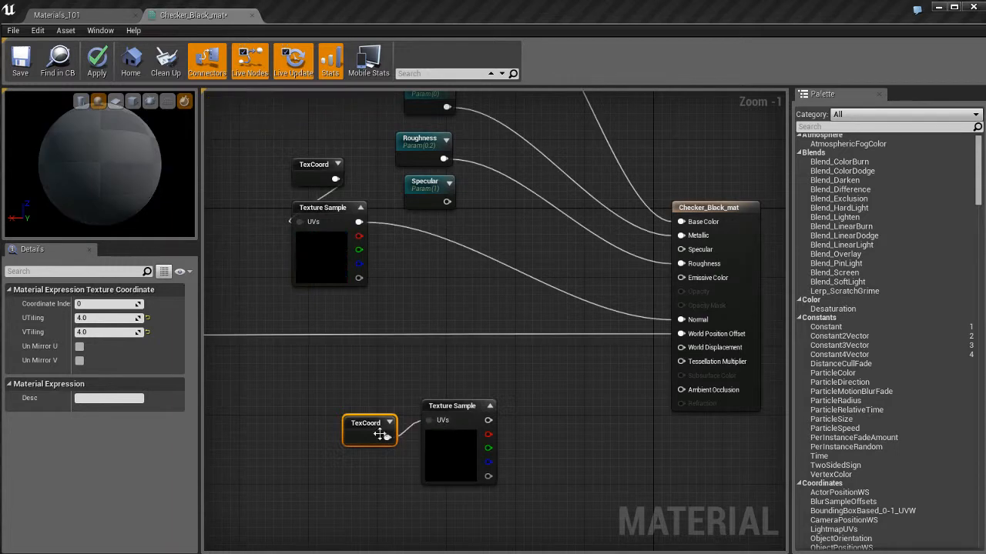
Step: Arrange the new TexCoord and checker Texture Sample side by side, farther from the Checker_Black_mat node
left_click_drag(370, 431, 361, 405)
left_click_drag(450, 412, 426, 403)
left_click_drag(428, 365, 327, 445)
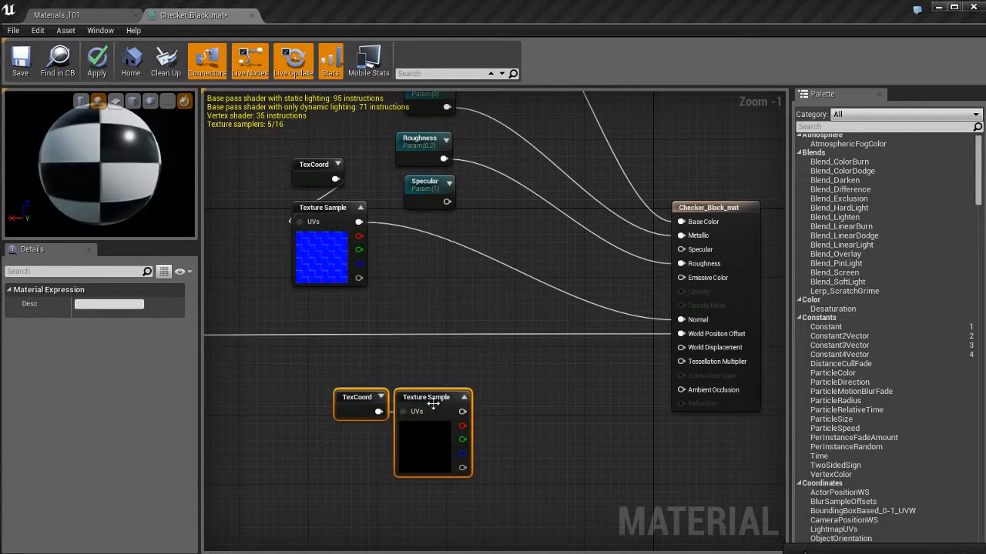
left_click_drag(431, 395, 371, 395)
left_click(440, 470)
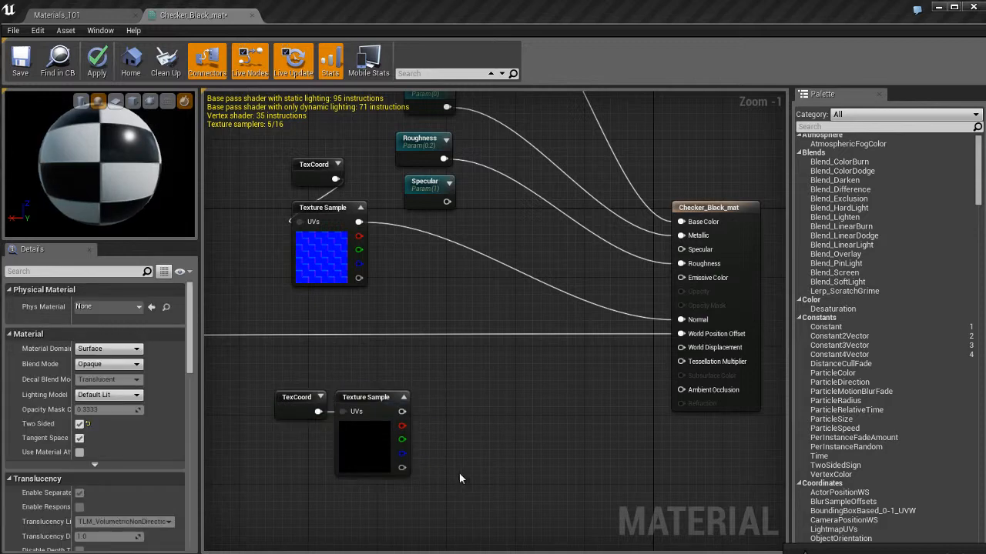
left_click(366, 448)
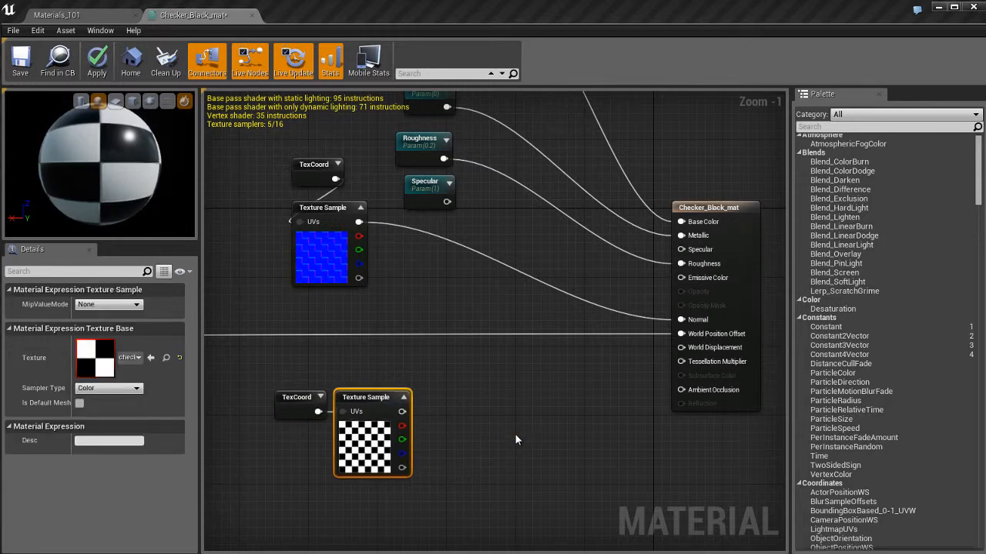
left_click(509, 428)
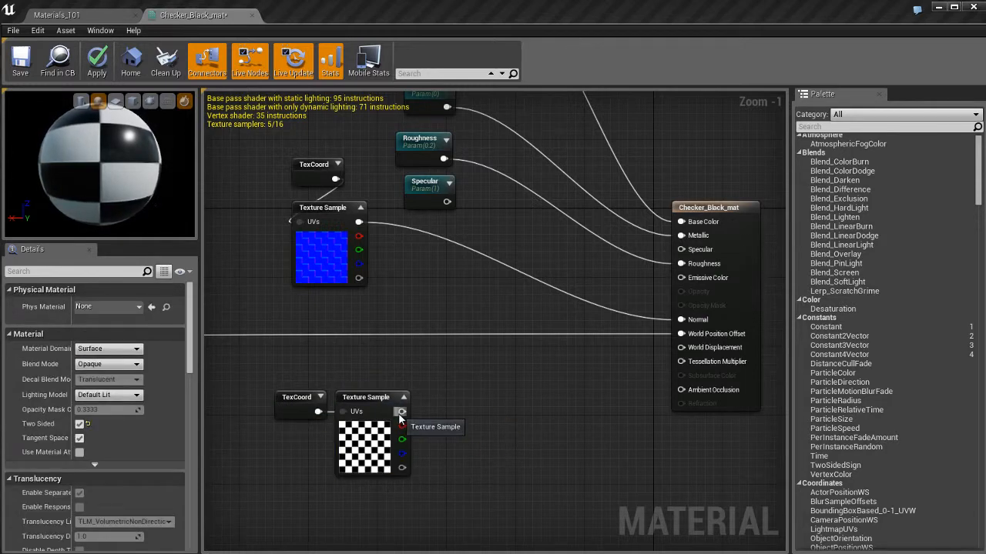
Step: Connect the new checker Texture Sample's color output to World Displacement and examine the preview sphere
left_click_drag(401, 411, 710, 352)
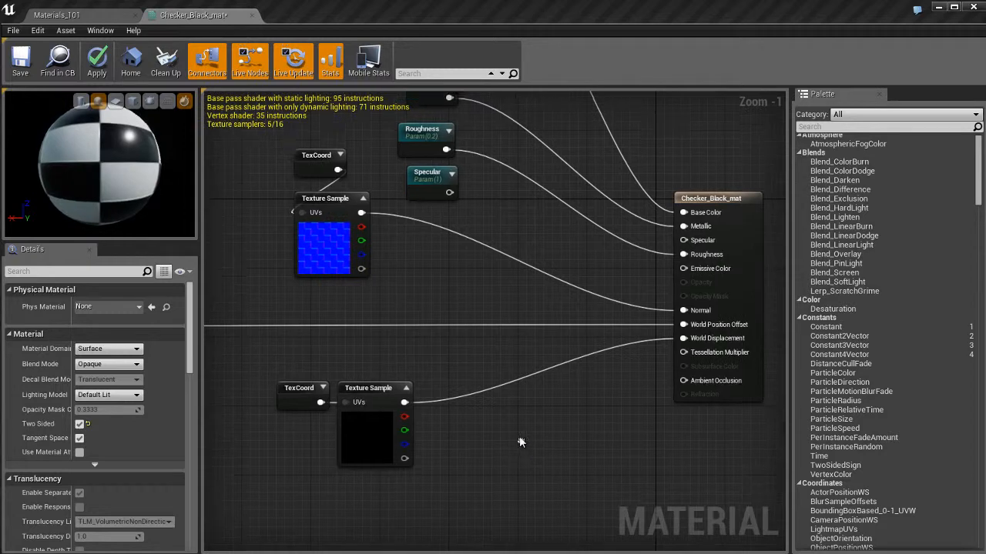
left_click_drag(107, 169, 107, 179)
left_click(682, 314, "alt")
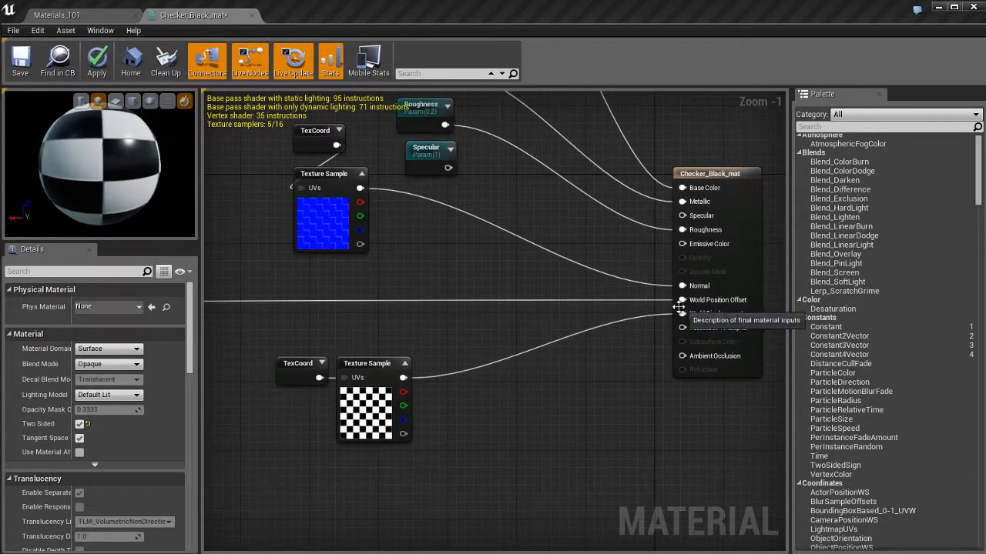
Step: Disconnect the lower checker Texture Sample from World Displacement and move it and its TexCoord slightly upward
right_click_drag(455, 402, 469, 378)
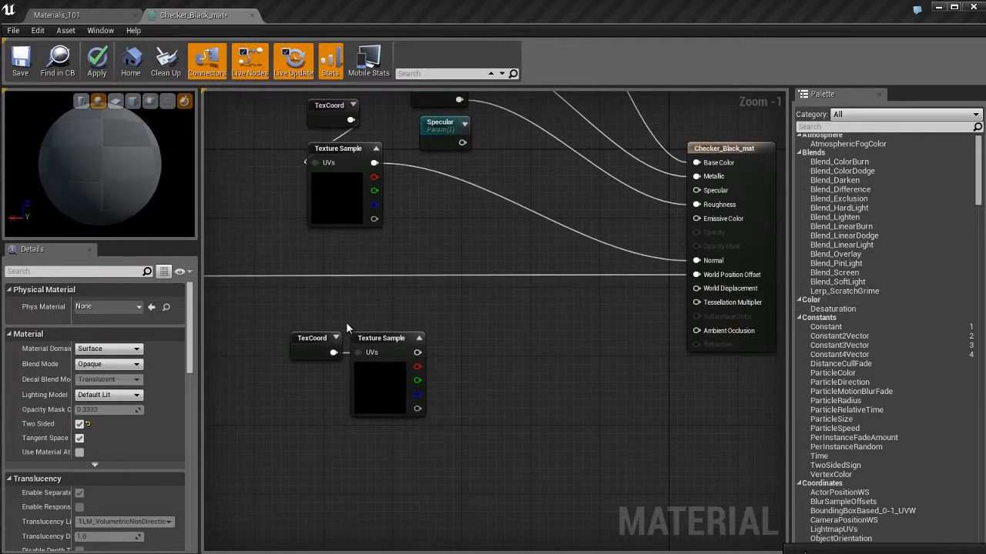
left_click_drag(284, 304, 418, 423)
left_click_drag(387, 339, 395, 323)
left_click(512, 355)
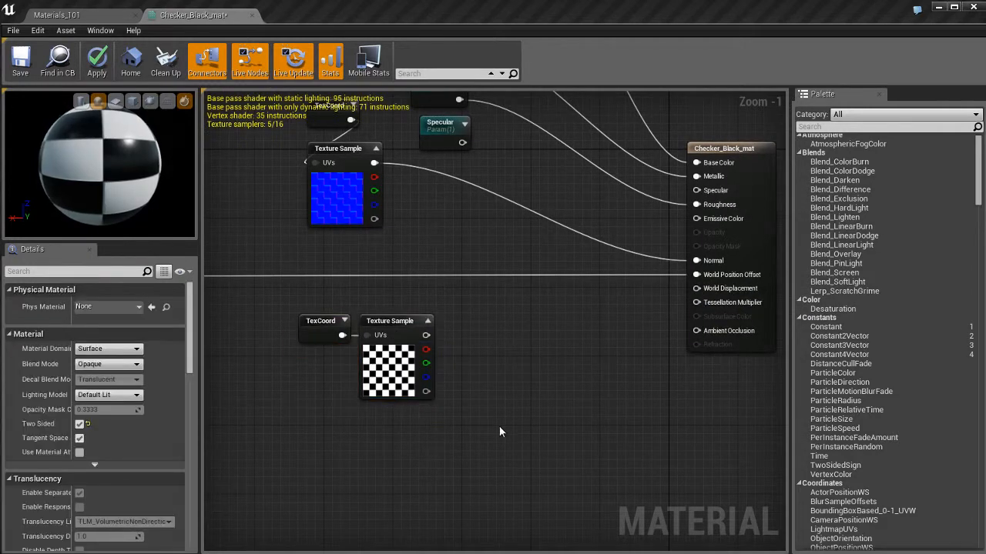
Step: Add a VertexNormalWS node and place it below the lower checker Texture Sample
right_click_drag(492, 447, 489, 444)
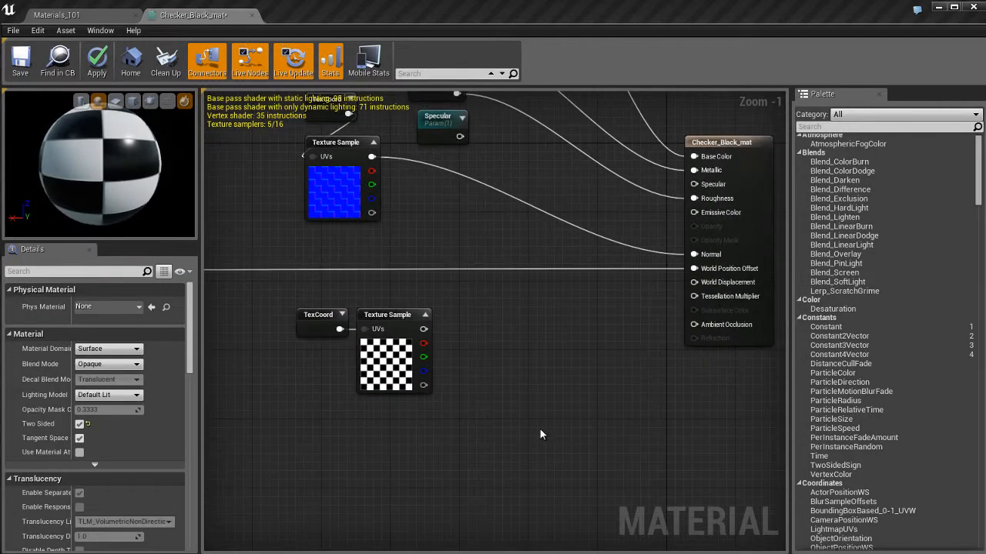
right_click_drag(534, 348, 535, 330)
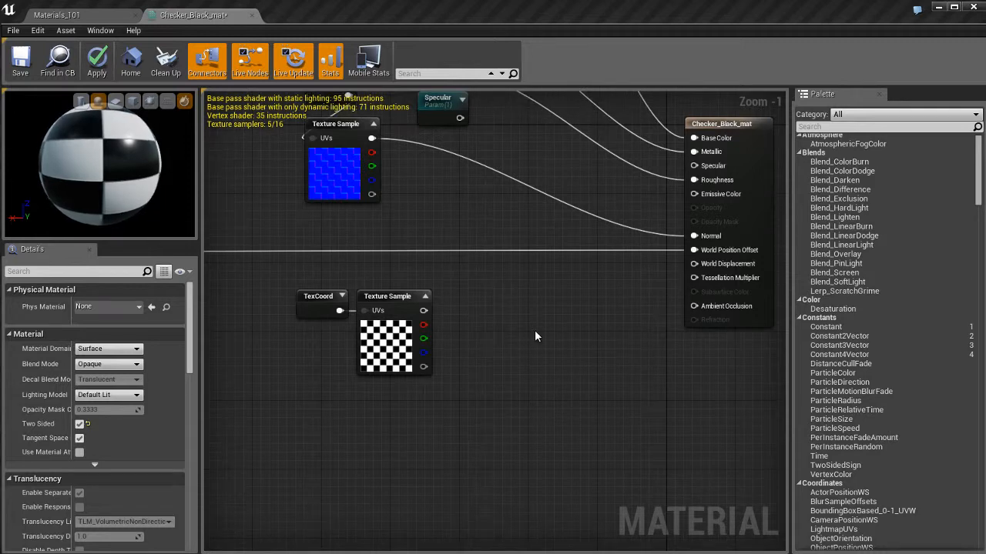
right_click(534, 329)
type("vert")
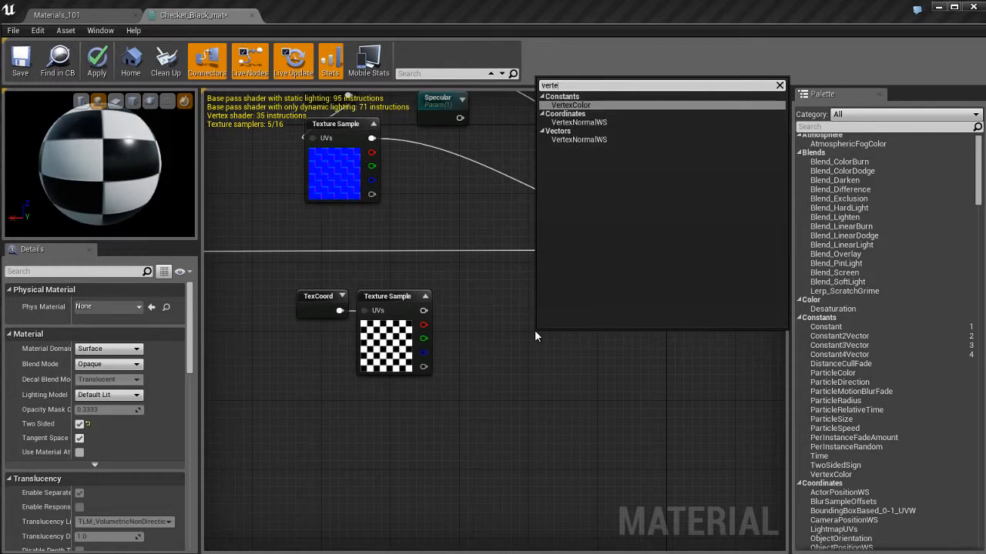
type("e")
key("Down")
key("Down")
key("Up")
key("Return")
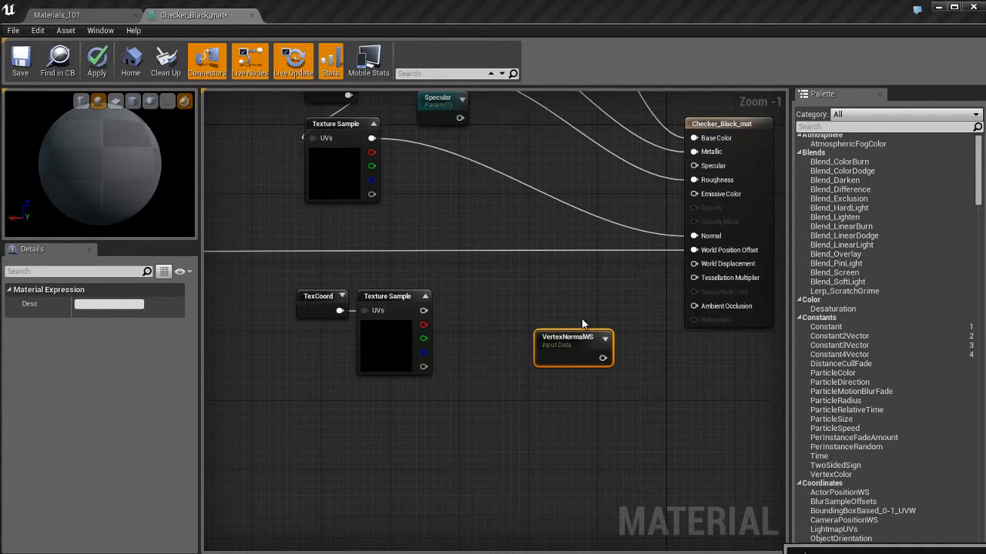
left_click_drag(572, 353, 385, 449)
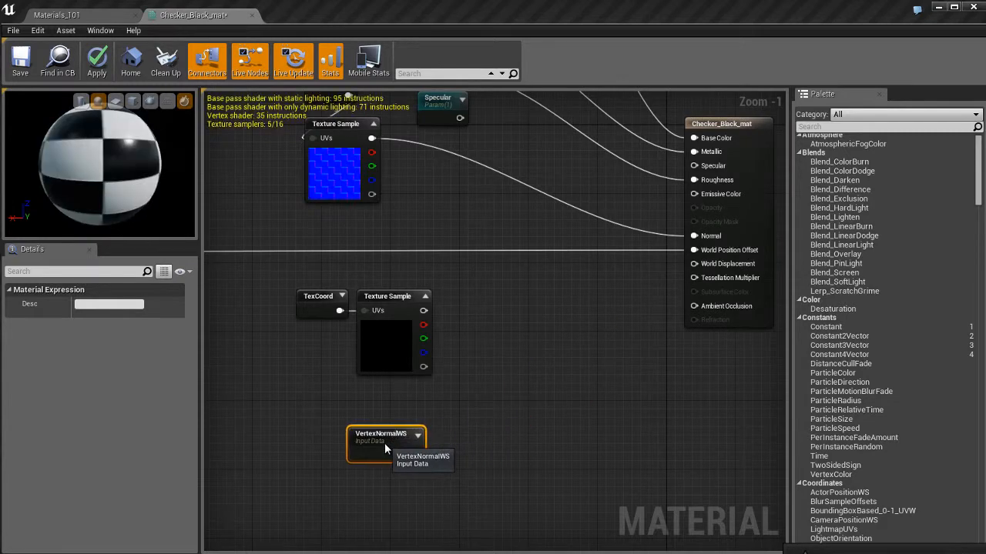
left_click(495, 415)
Step: Add a Multiply node fed by VertexNormalWS on input A and move VertexNormalWS closer to it
right_click_drag(494, 412, 456, 369)
left_click_drag(405, 419, 486, 401)
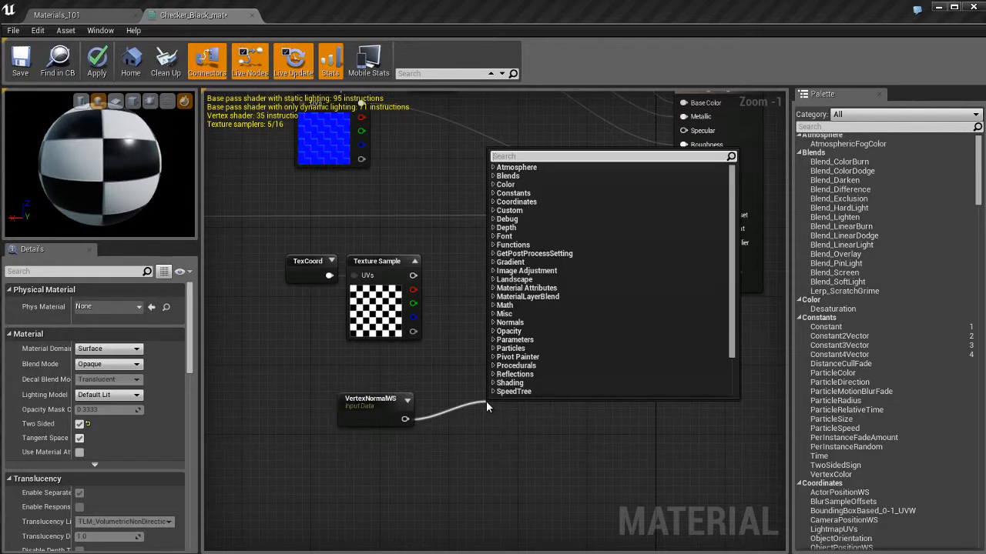
type("mult")
key("Return")
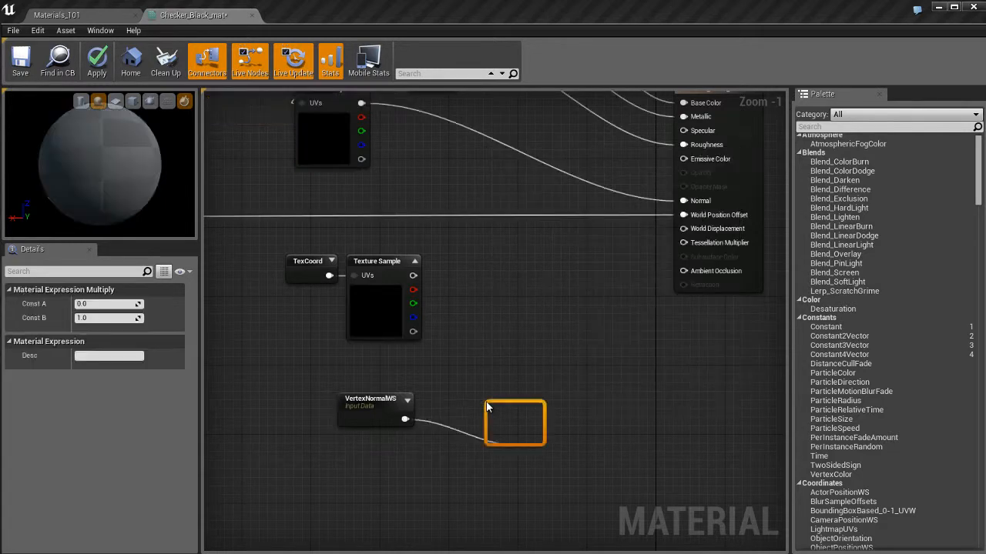
left_click_drag(378, 399, 410, 402)
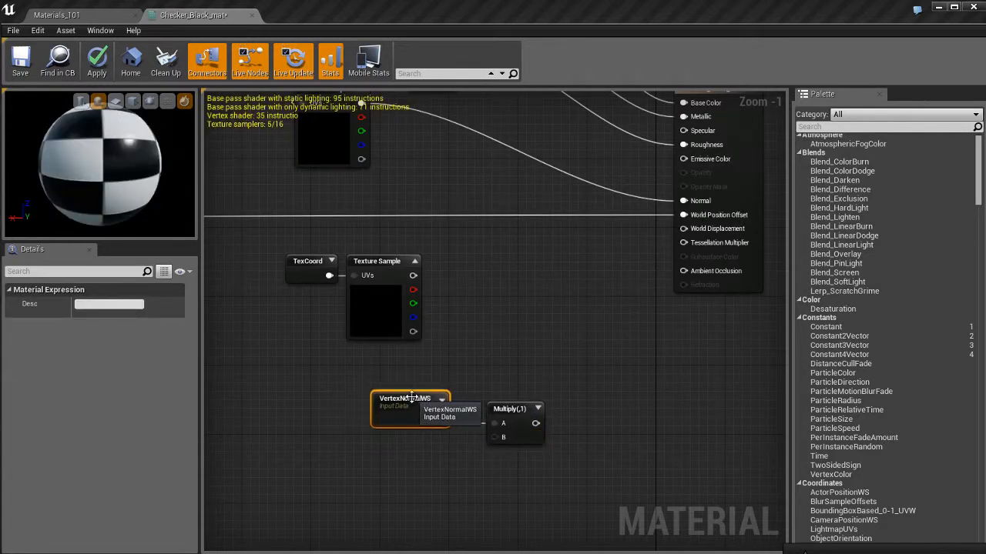
left_click(430, 477)
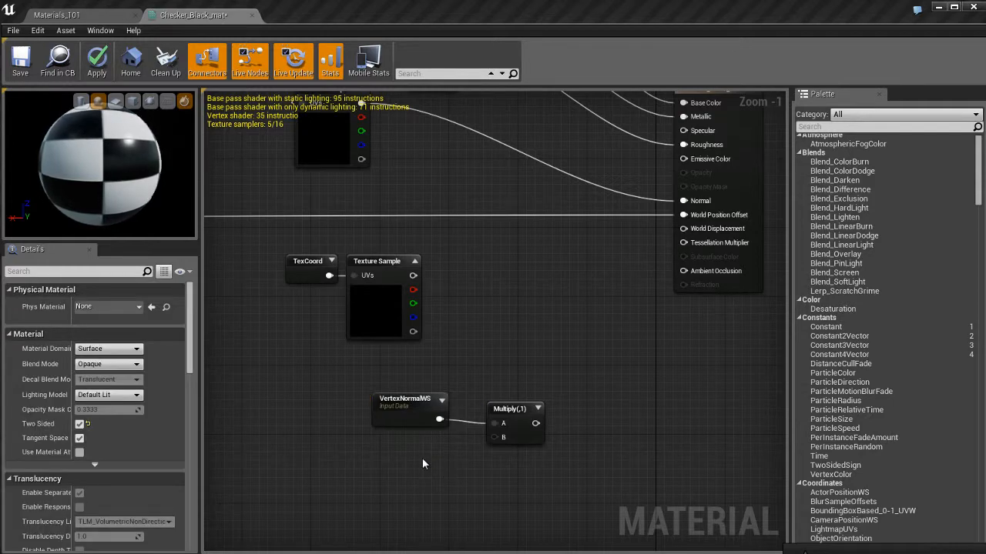
Step: Add a Constant node with value 3 below VertexNormalWS and connect it to the Multiply's B input
left_click(422, 459)
left_click_drag(468, 466, 501, 438)
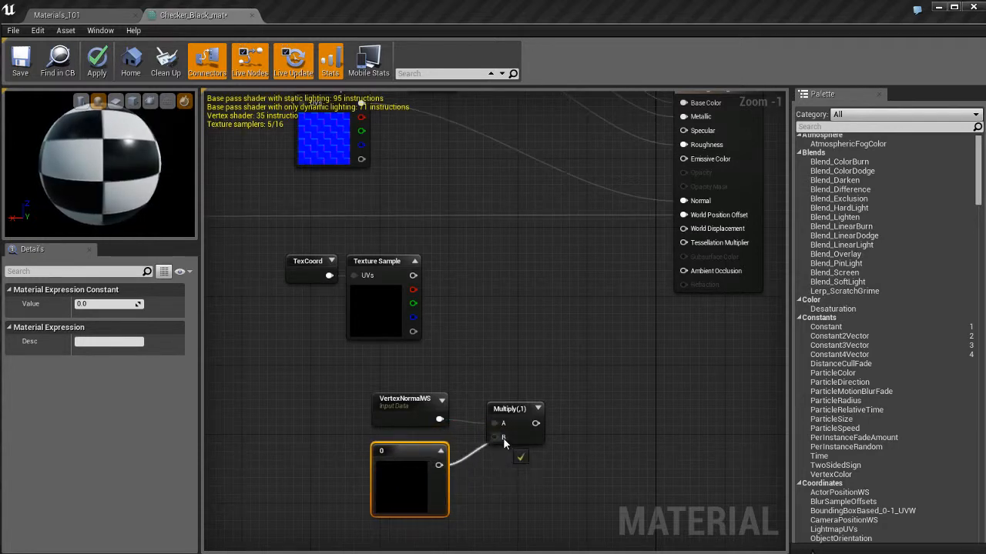
left_click_drag(414, 374, 539, 456)
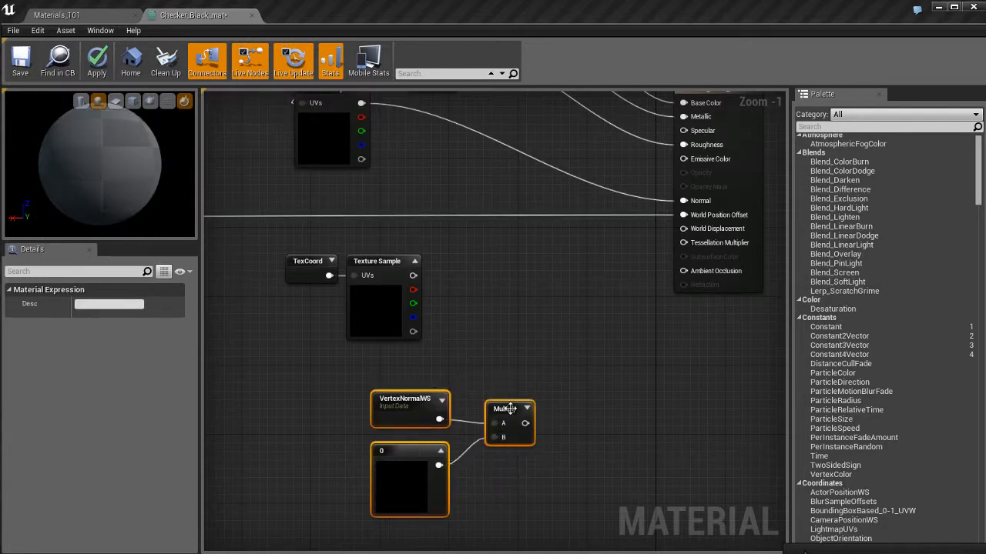
left_click_drag(394, 455, 323, 454)
left_click(323, 454)
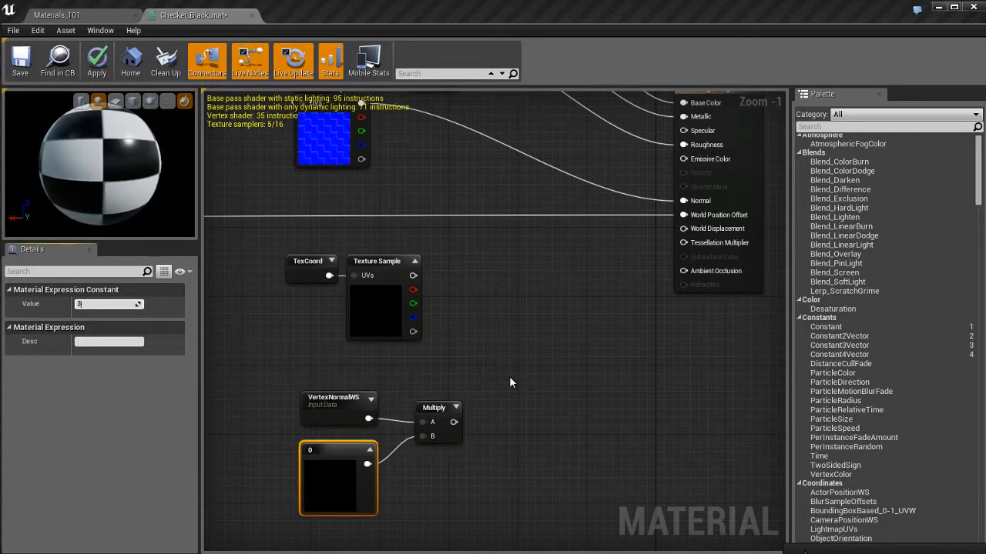
type("3")
key("Return")
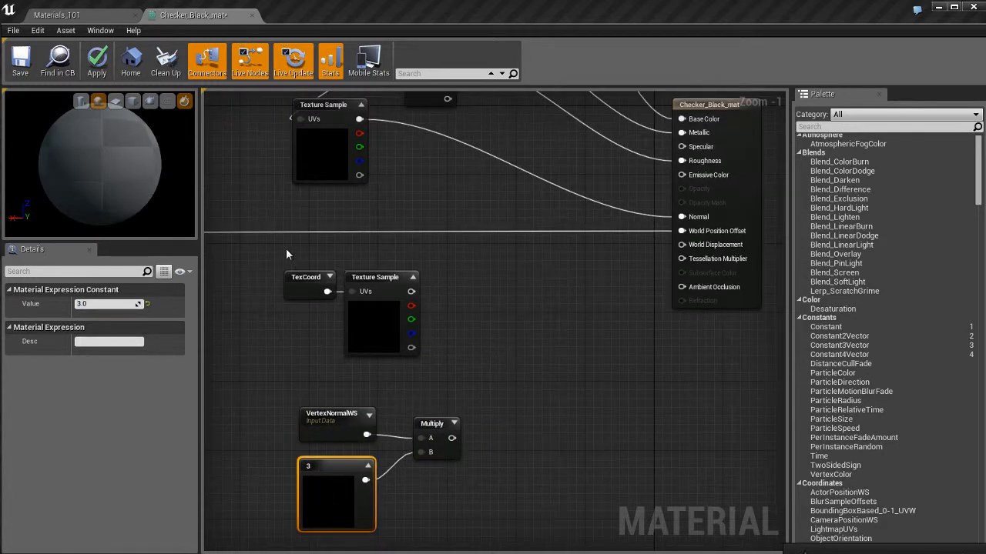
Step: Move the checker Texture Sample and its TexCoord farther from the material node, roughly in line above VertexNormalWS
left_click_drag(285, 251, 325, 285)
left_click(519, 390)
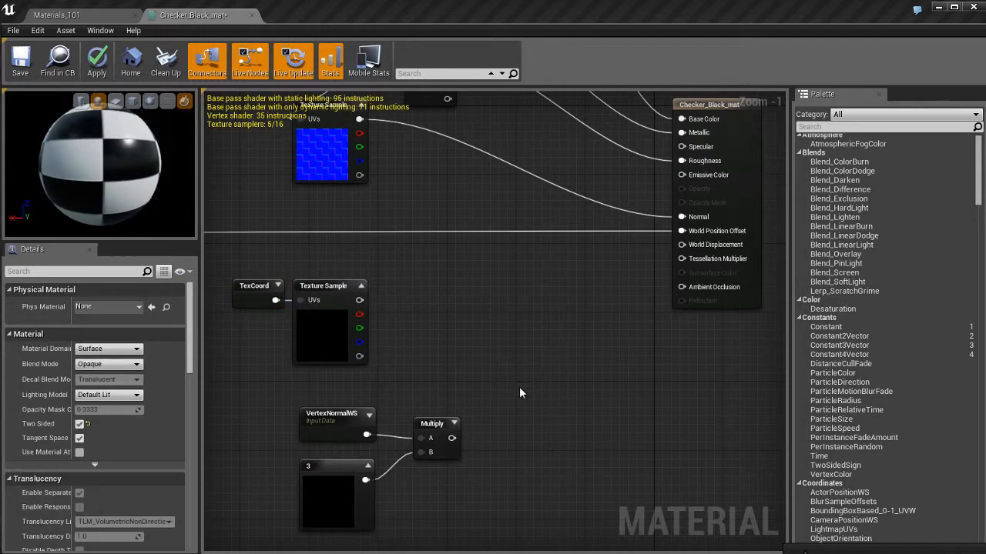
left_click(333, 305)
right_click_drag(478, 322, 509, 303)
left_click(478, 317)
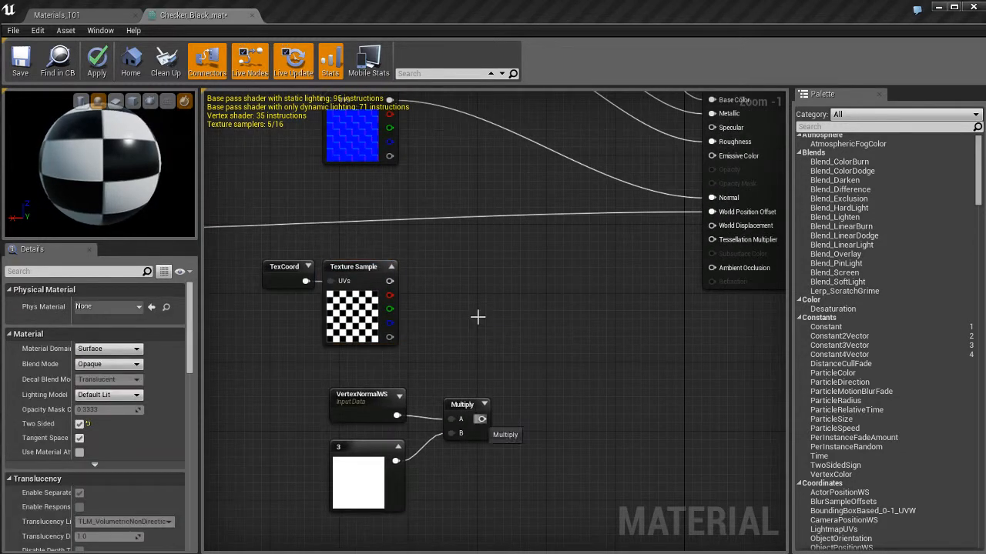
Step: Add a second Multiply node with the checker Texture Sample's color on input A and the first Multiply's result on B
left_click_drag(482, 418, 518, 335)
type("mu")
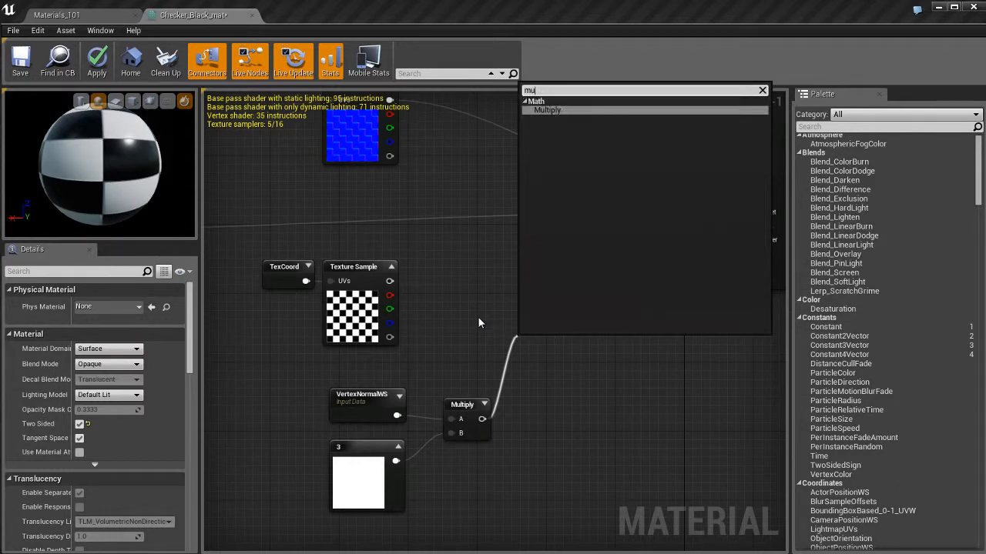
type("l")
key("Return")
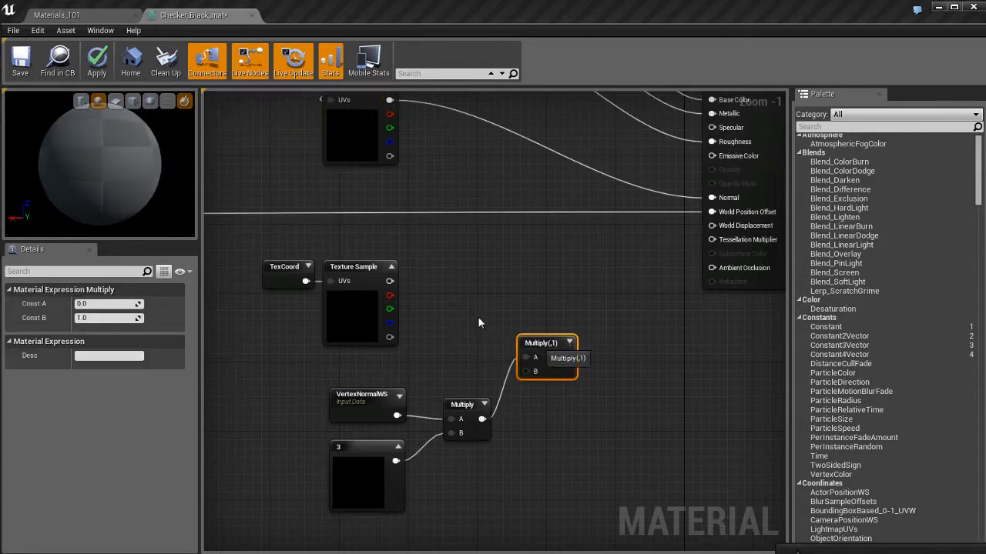
key("ctrl+z")
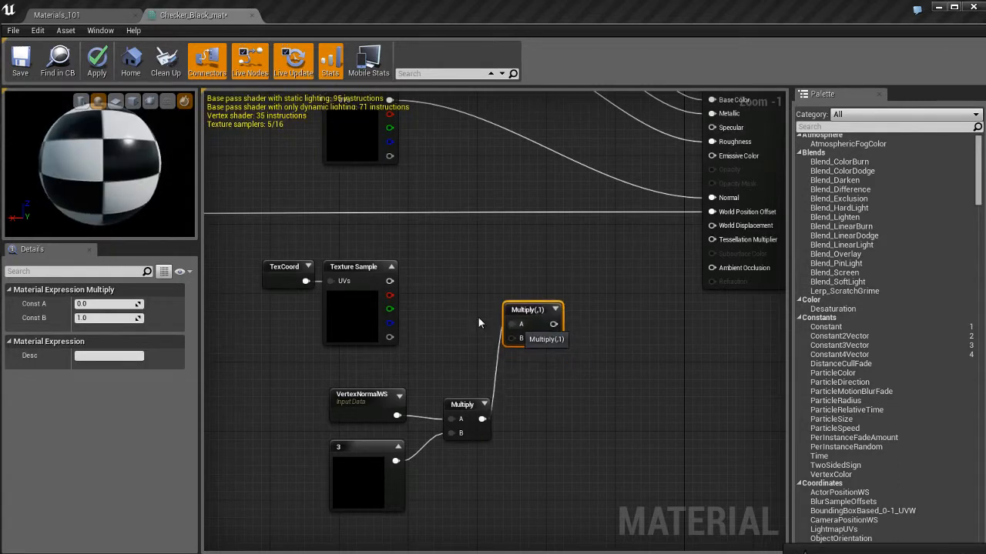
left_click_drag(390, 281, 511, 324)
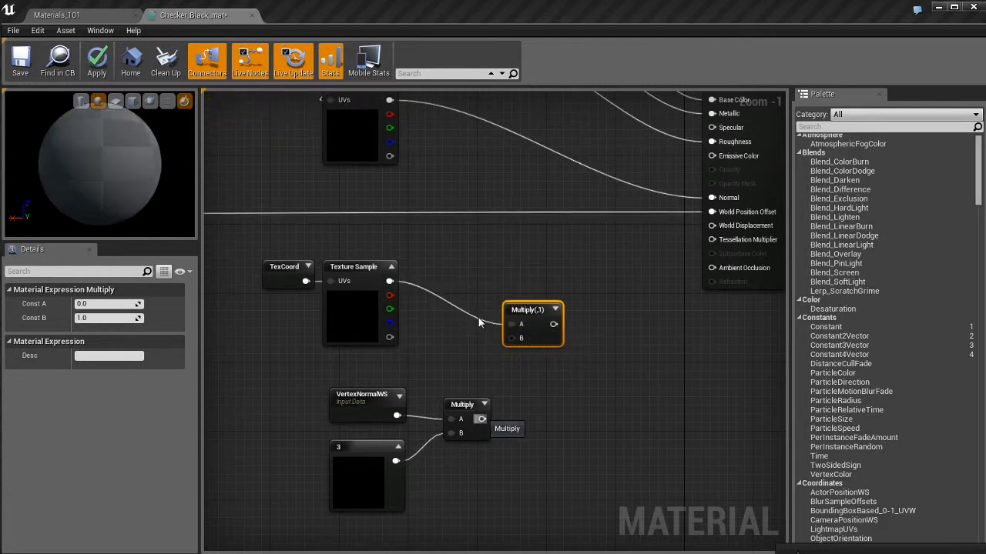
left_click_drag(482, 419, 511, 339)
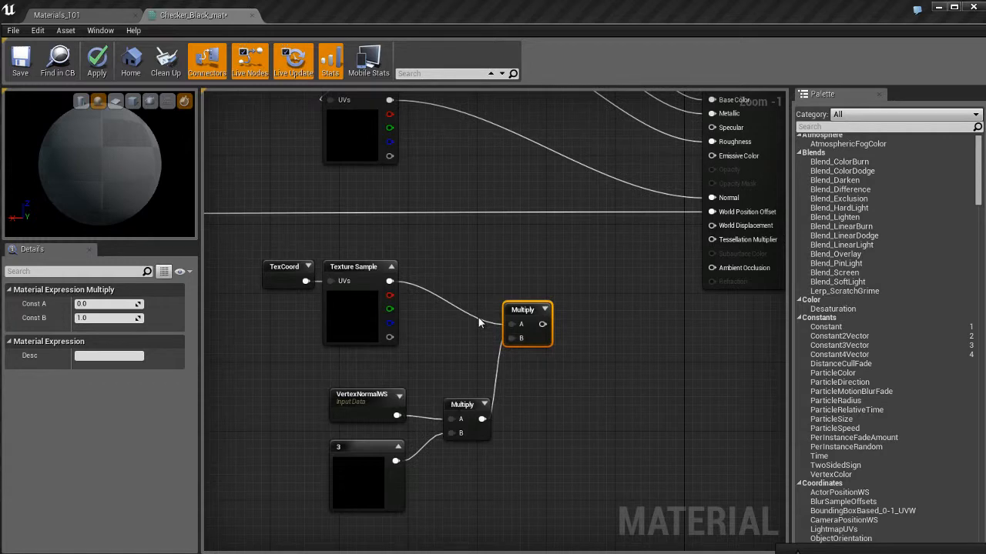
Step: Arrange the VertexNormalWS group and second Multiply closer to the checker texture, and connect the second Multiply to World Displacement
left_click_drag(333, 371, 463, 466)
left_click_drag(461, 402, 367, 385)
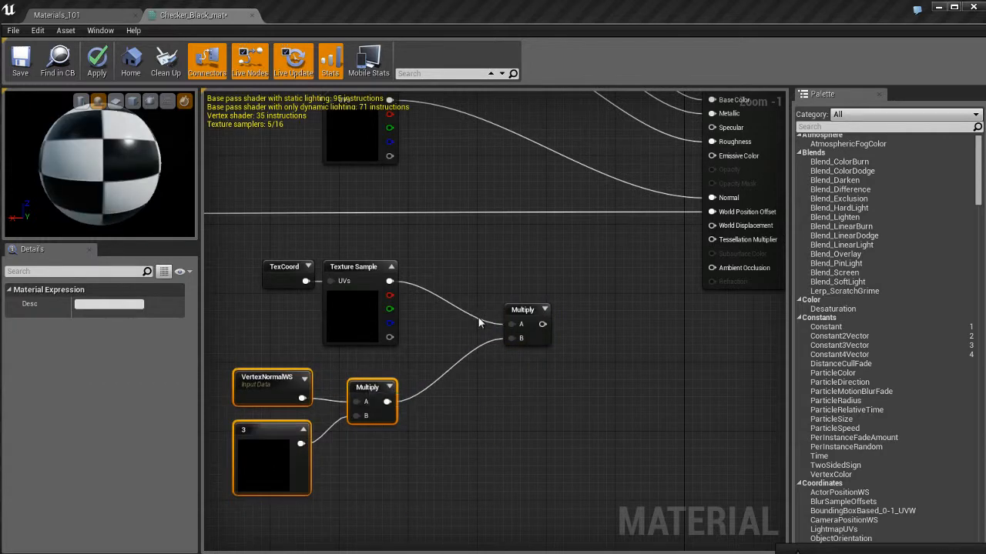
left_click_drag(538, 317, 479, 318)
left_click(517, 391)
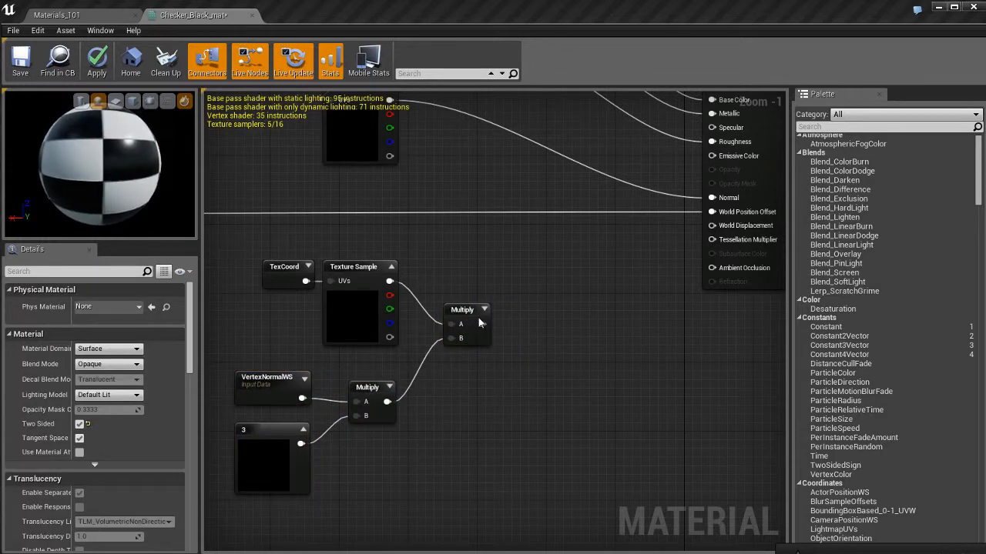
right_click_drag(517, 391, 525, 414)
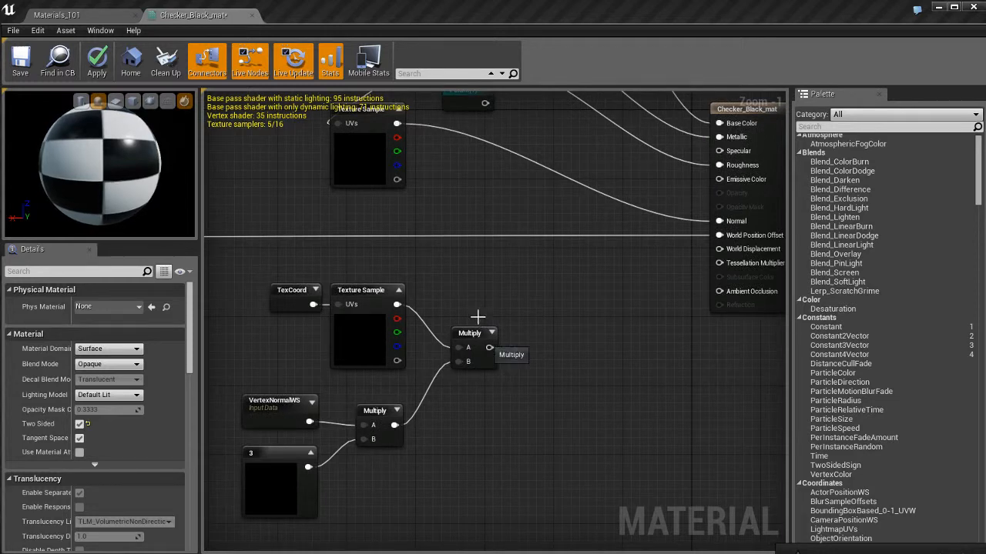
left_click_drag(488, 348, 719, 249)
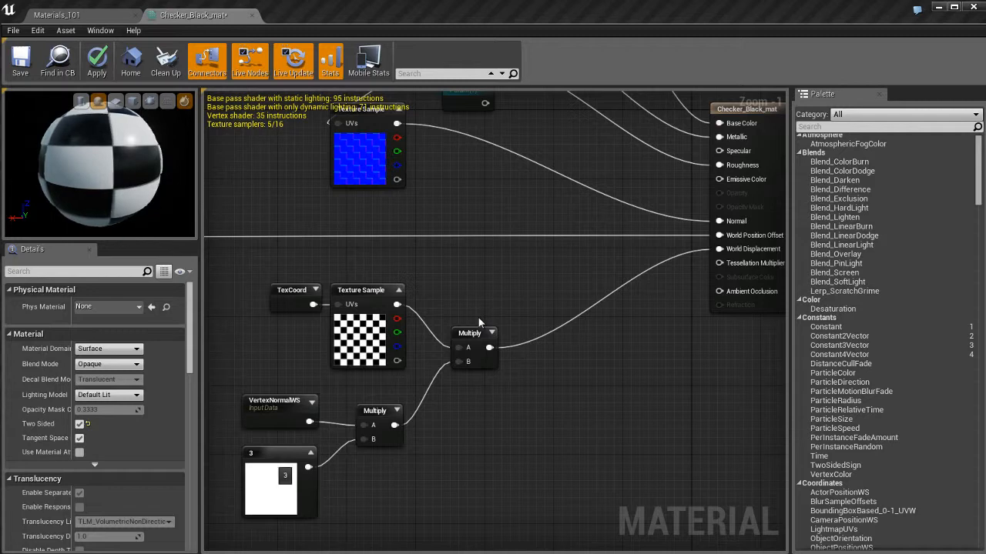
Step: Set the Constant multiplying VertexNormalWS to 6 and apply the material changes
left_click(271, 457)
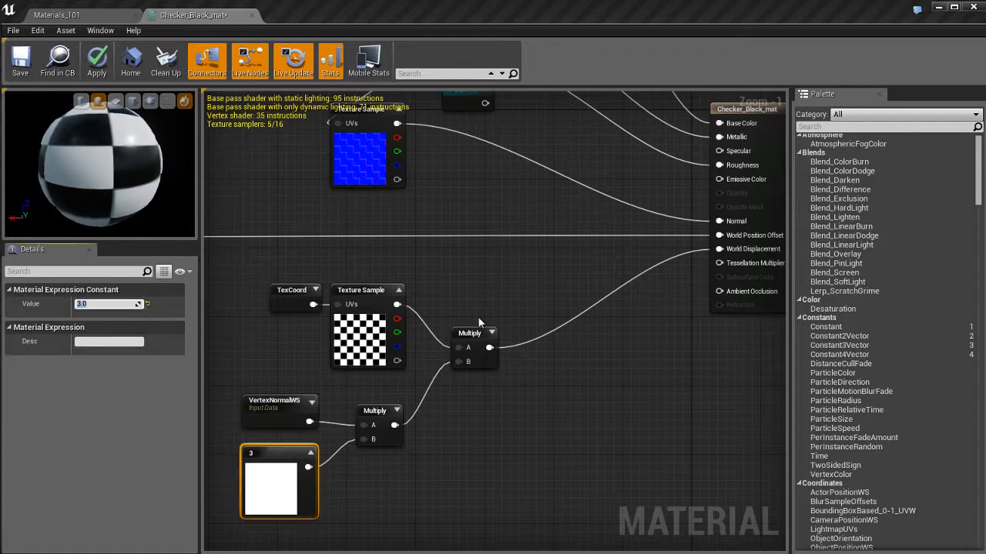
type("6")
key("Return")
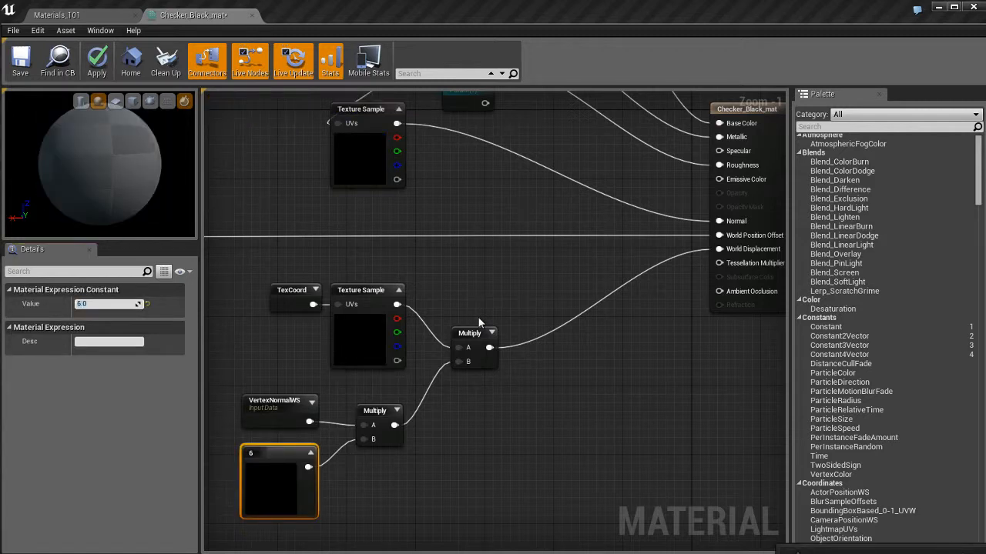
left_click(97, 62)
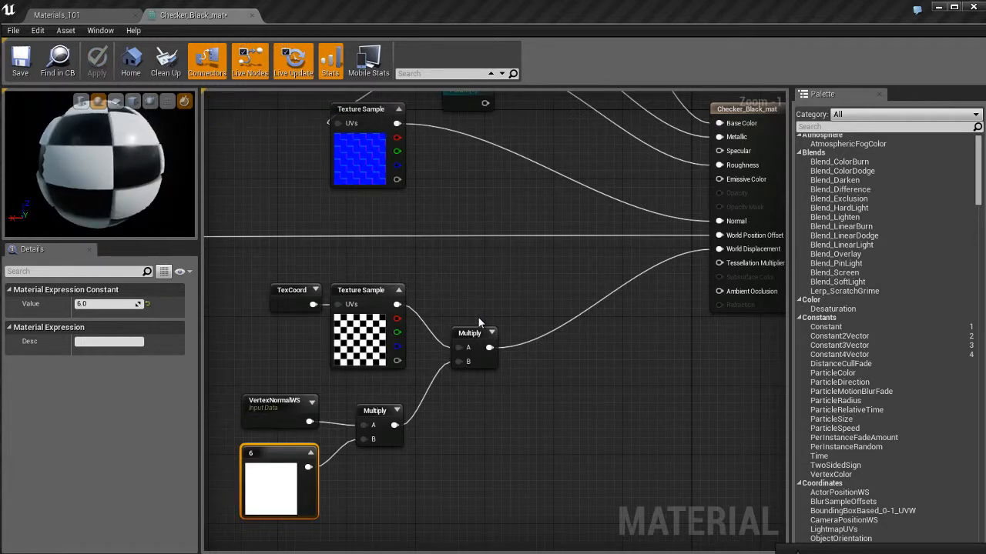
Step: Go to the Materials_101 level and examine the sphere's tessellation in wireframe, then restore lit shading
key("ctrl+Tab")
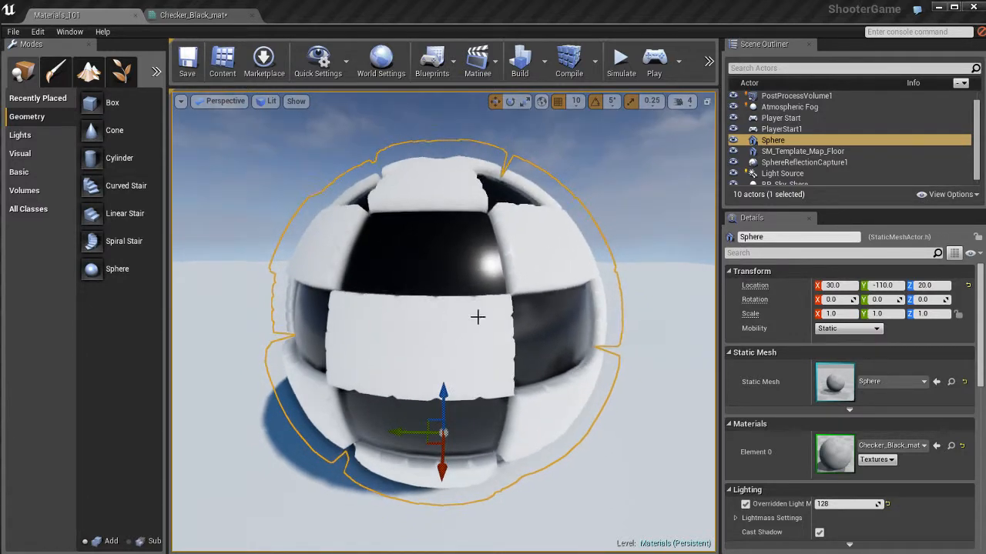
key("alt+2")
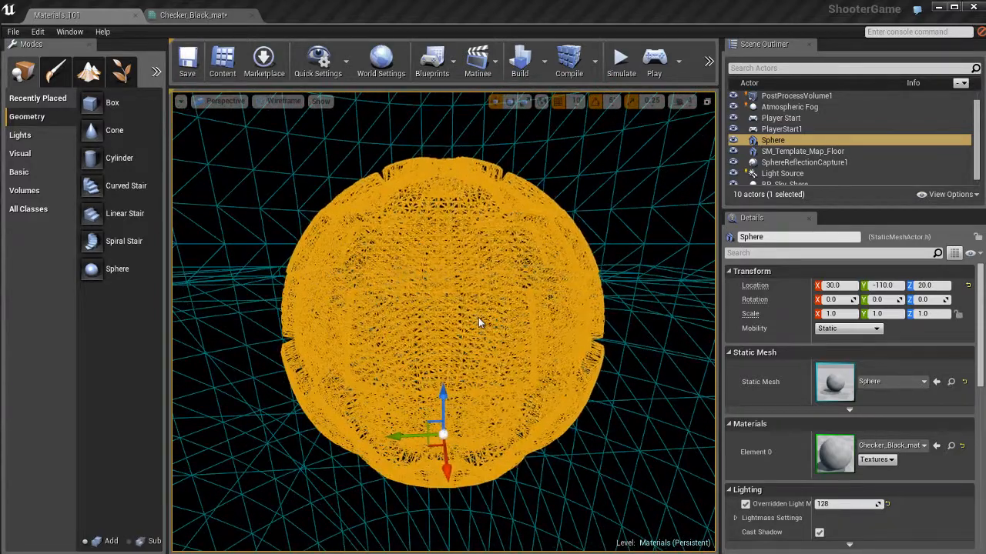
key("alt+4")
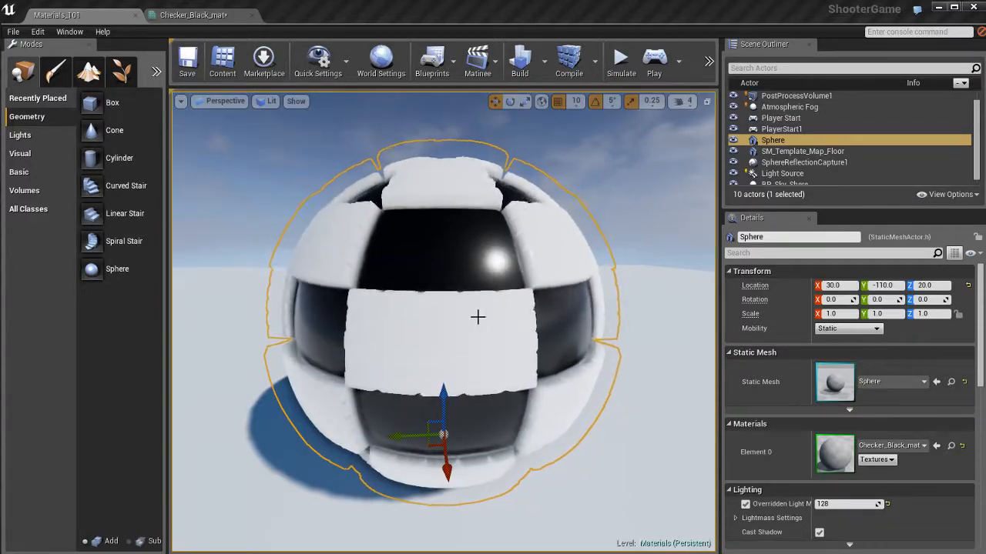
Step: Review the World Displacement network in Checker_Black_mat and return to the Materials_101 level
key("ctrl+Tab")
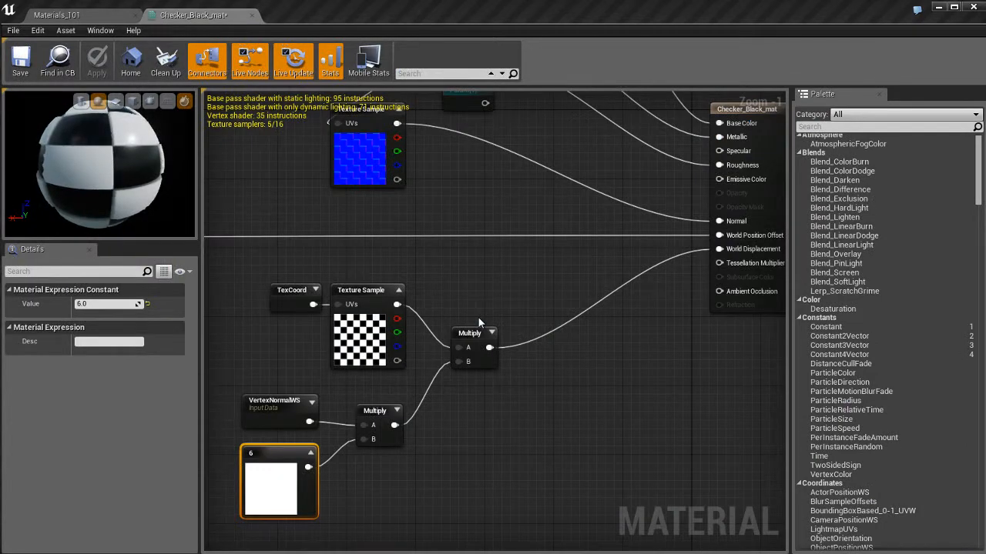
right_click_drag(469, 421, 495, 411)
left_click(523, 409)
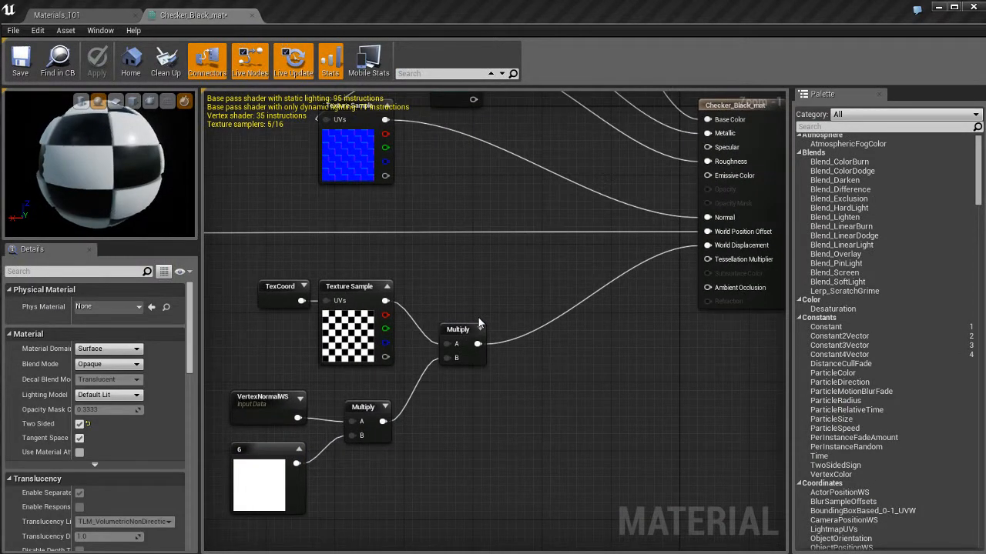
key("ctrl+Tab")
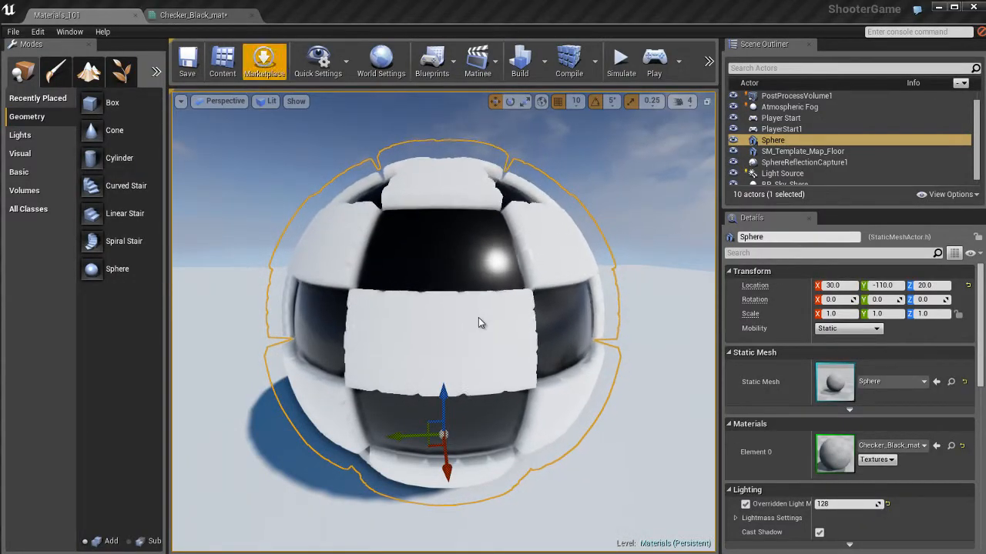
Step: Add a Constant node to the Checker_Black_mat graph and connect it to the Tessellation Multiplier input
key("ctrl+Tab")
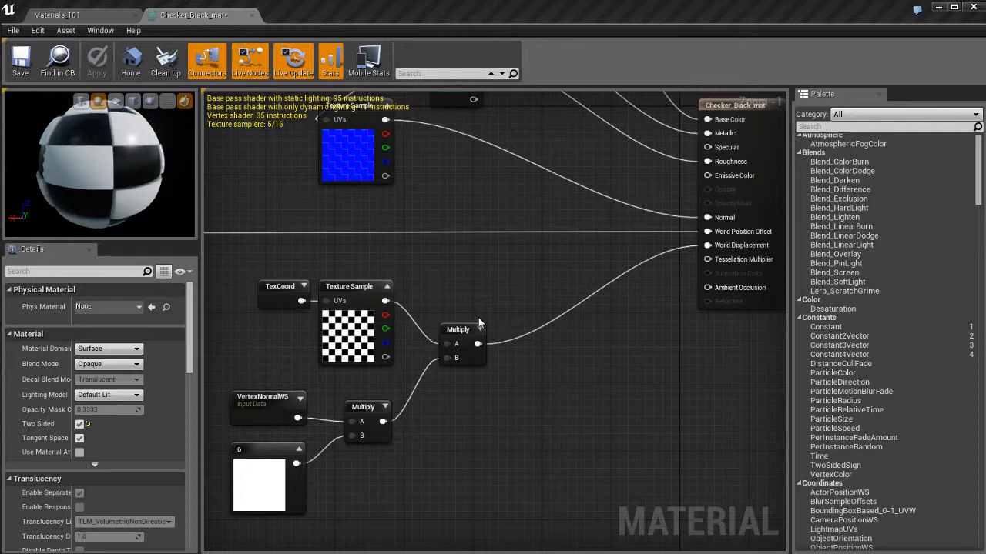
right_click_drag(693, 342, 682, 343)
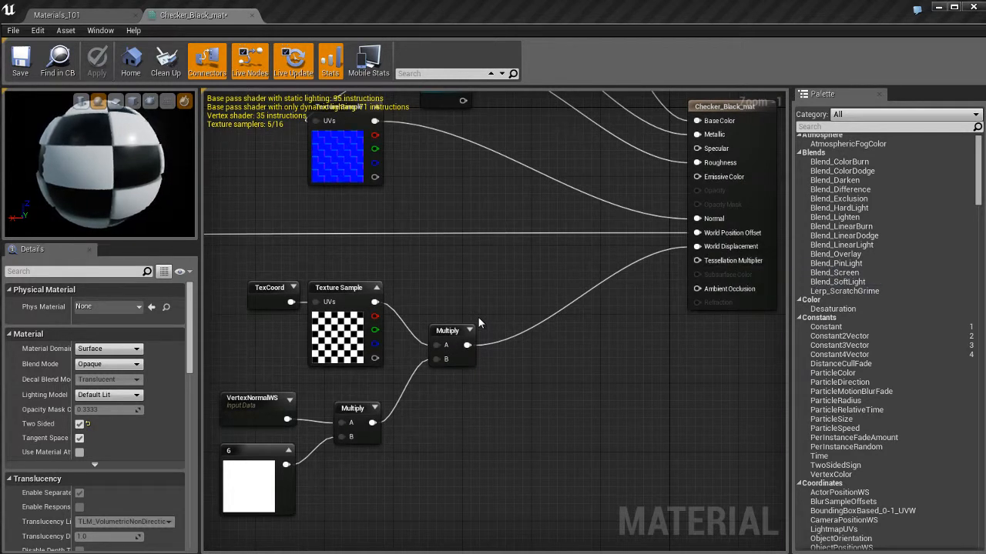
key("1")
left_click(605, 353)
left_click(674, 359)
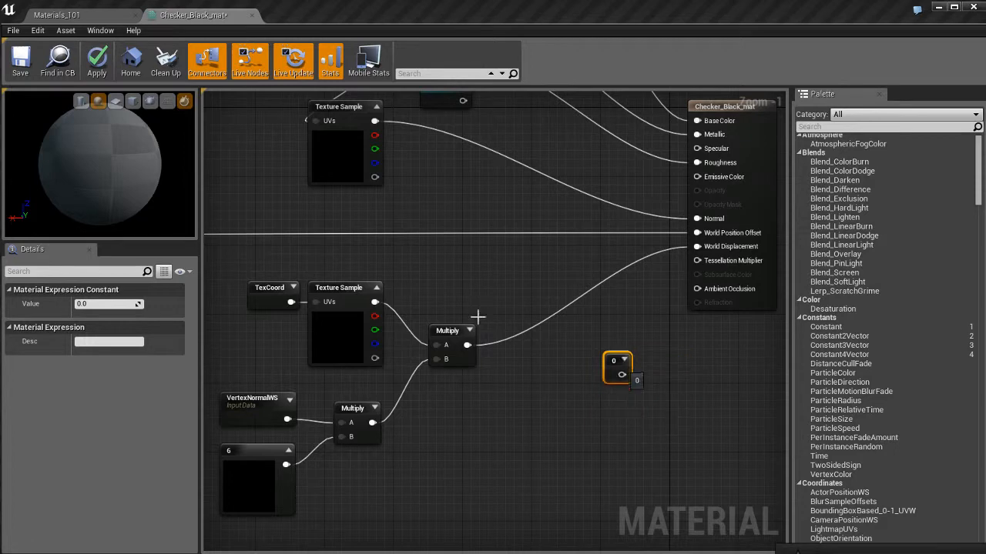
left_click_drag(622, 375, 699, 261)
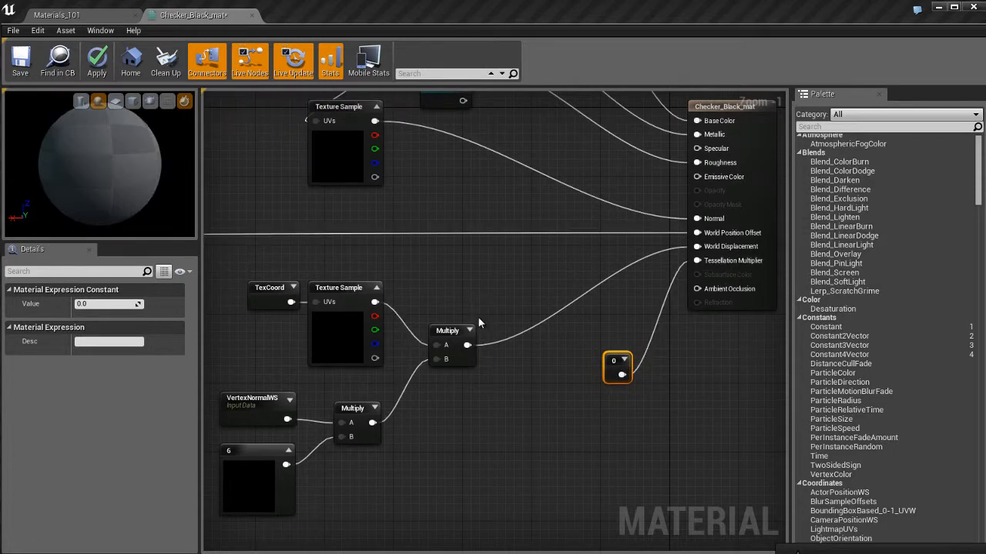
Step: Set the Constant feeding Tessellation Multiplier to 10
left_click(105, 304)
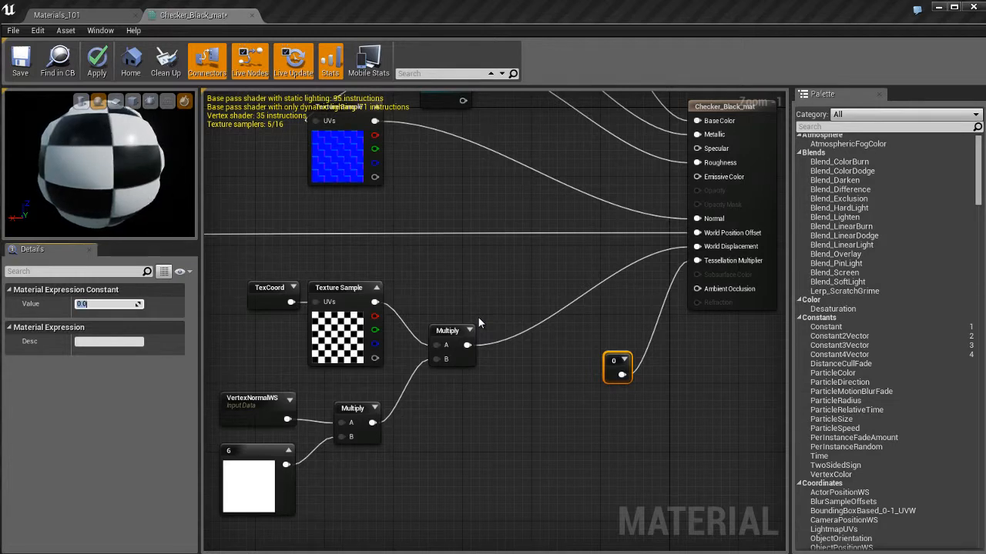
type("10")
key("Return")
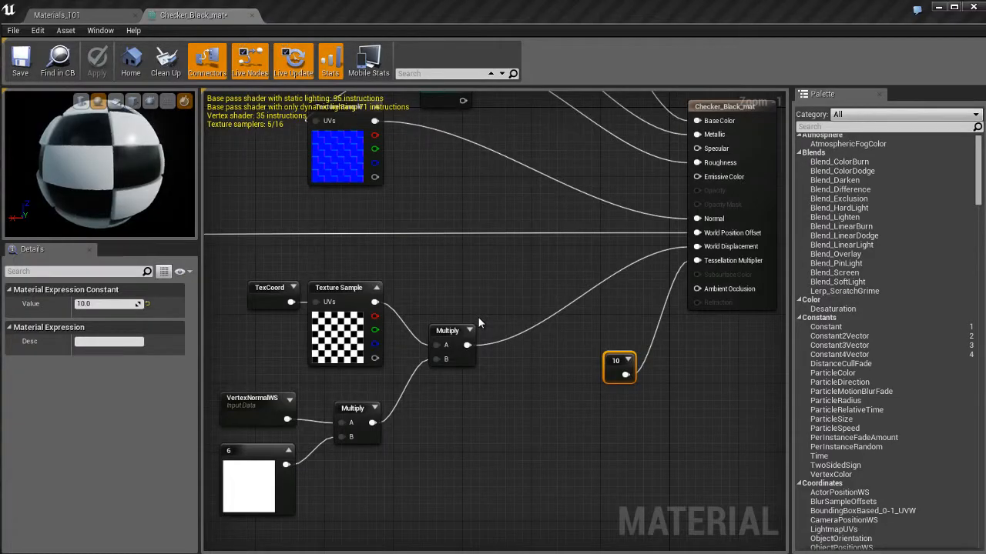
Step: Set the Tessellation Multiplier's Constant to 100 and apply the material changes to check them in the Materials_101 level
key("Tab")
type("100")
key("Return")
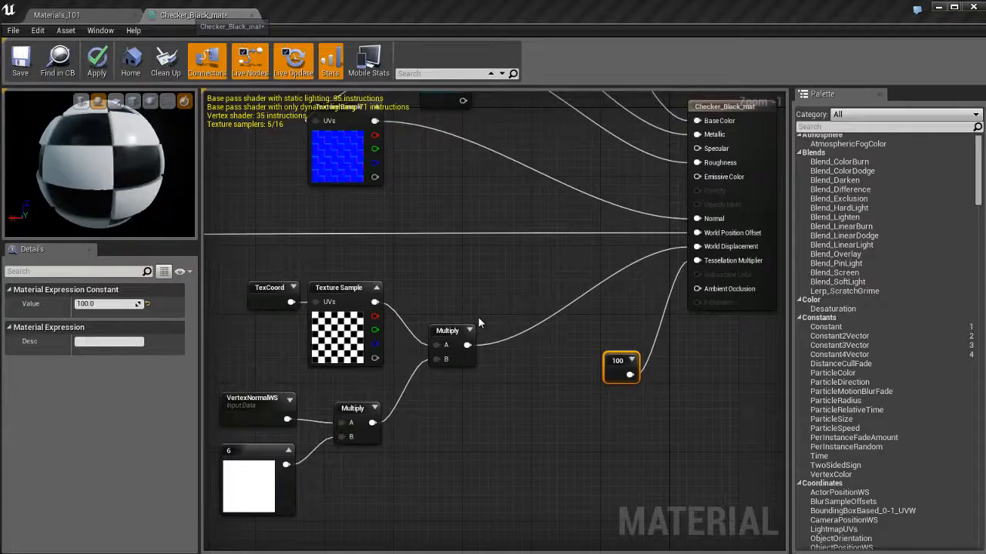
left_click(97, 61)
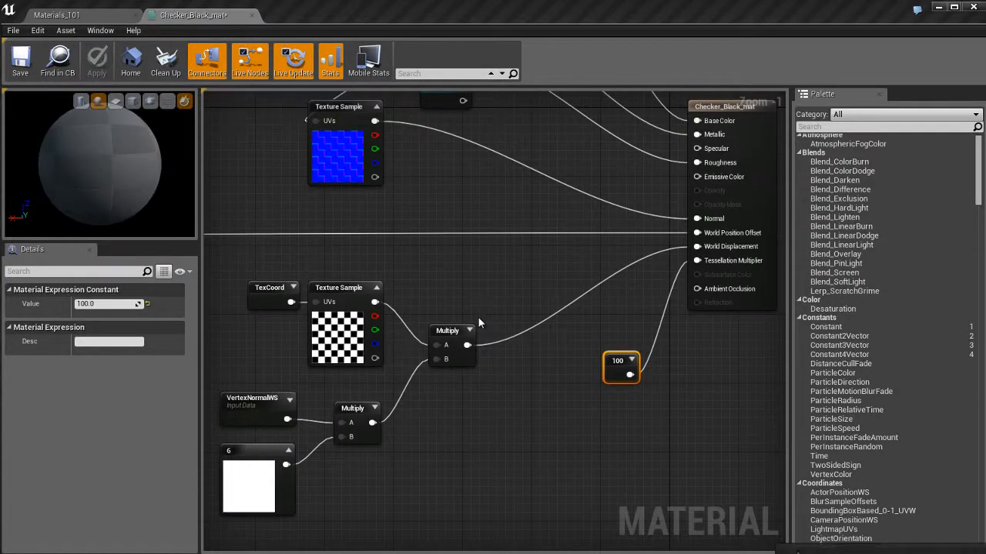
left_click(98, 16)
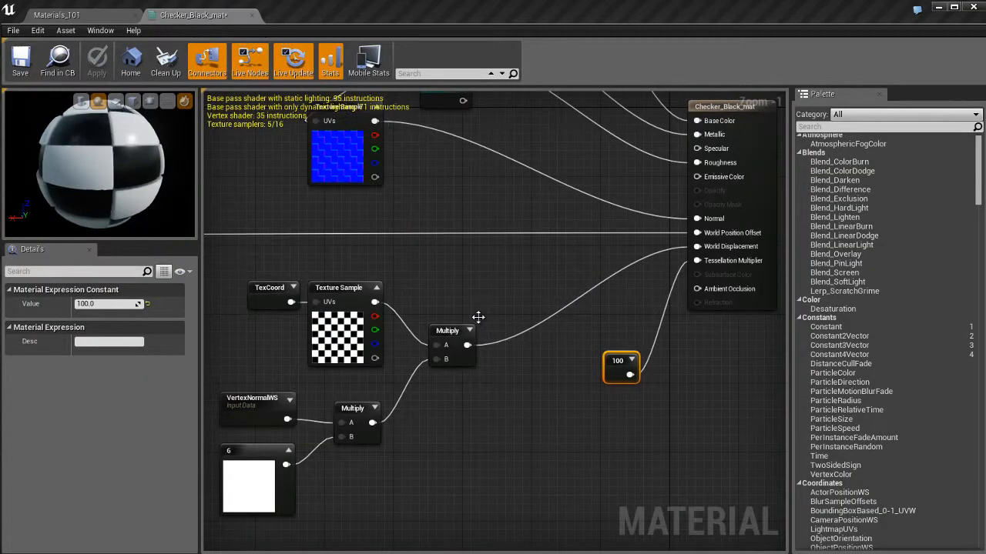
Step: Reposition the Tessellation Multiplier's Constant node slightly lower and nearer to the Multiply nodes
left_click(360, 333)
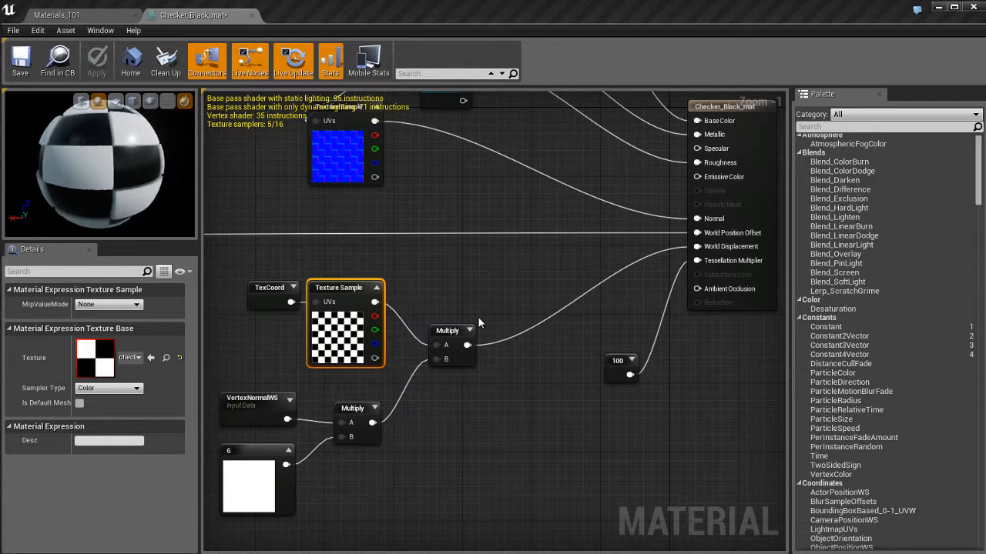
left_click(479, 323)
left_click_drag(617, 361, 580, 374)
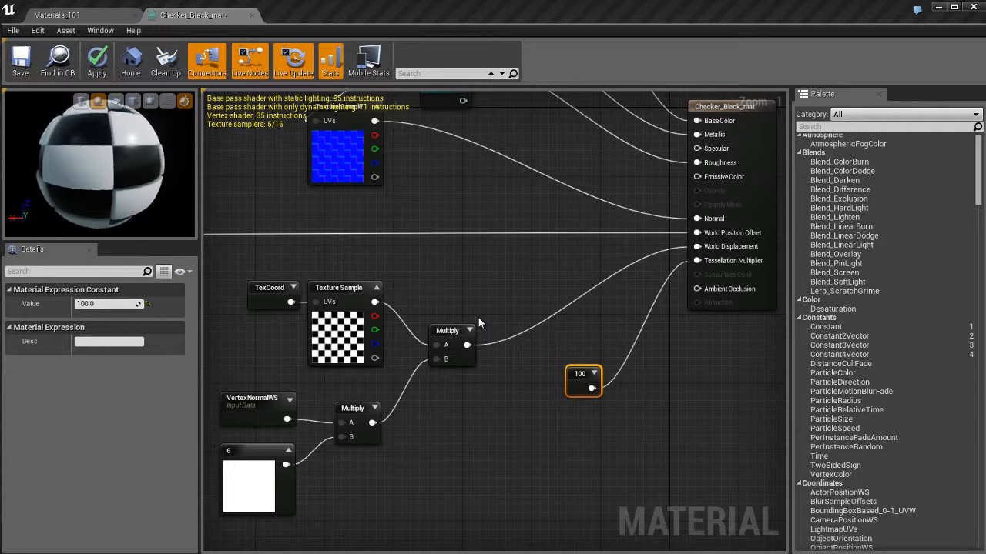
right_click_drag(492, 438, 506, 438)
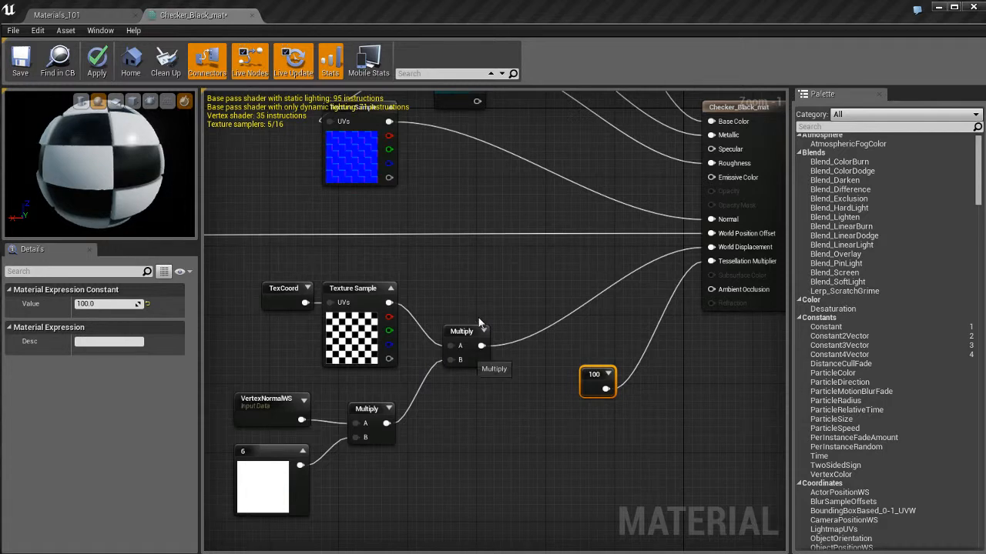
right_click_drag(516, 395, 510, 400)
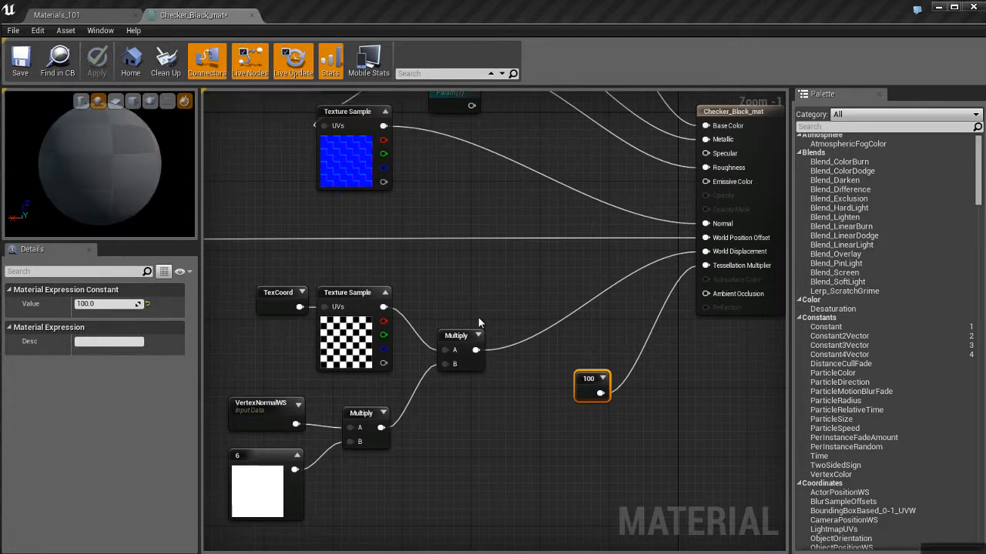
Step: Set the D3D11 tessellation mode of Checker_Black_mat to PN Triangles and apply the material changes
left_click(479, 323)
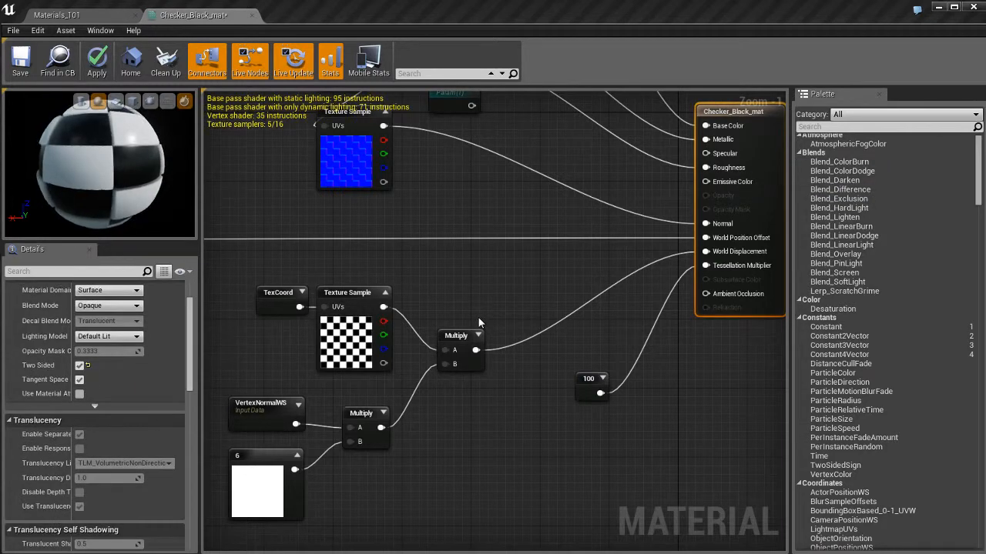
scroll(95, 415, "down", 12)
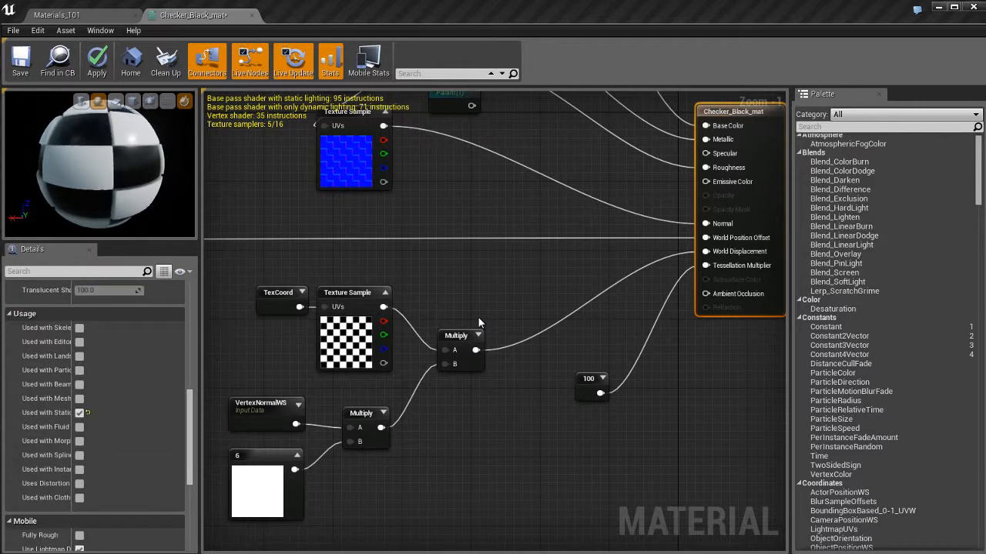
right_click_drag(150, 444, 150, 361)
left_click(108, 401)
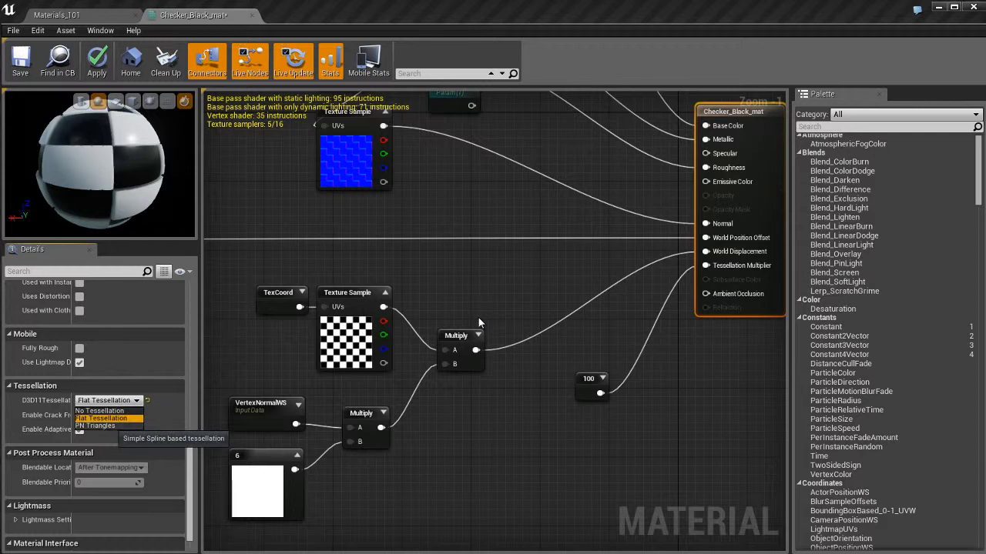
left_click(96, 426)
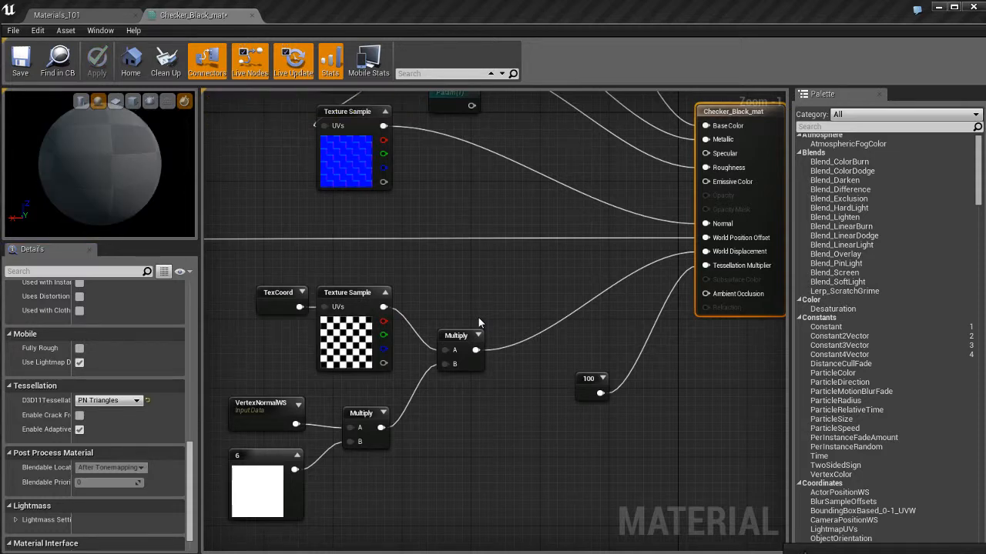
Step: Examine the sphere's displaced surface up close in the Materials_101 level and return to the Checker_Black_mat graph
left_click(92, 15)
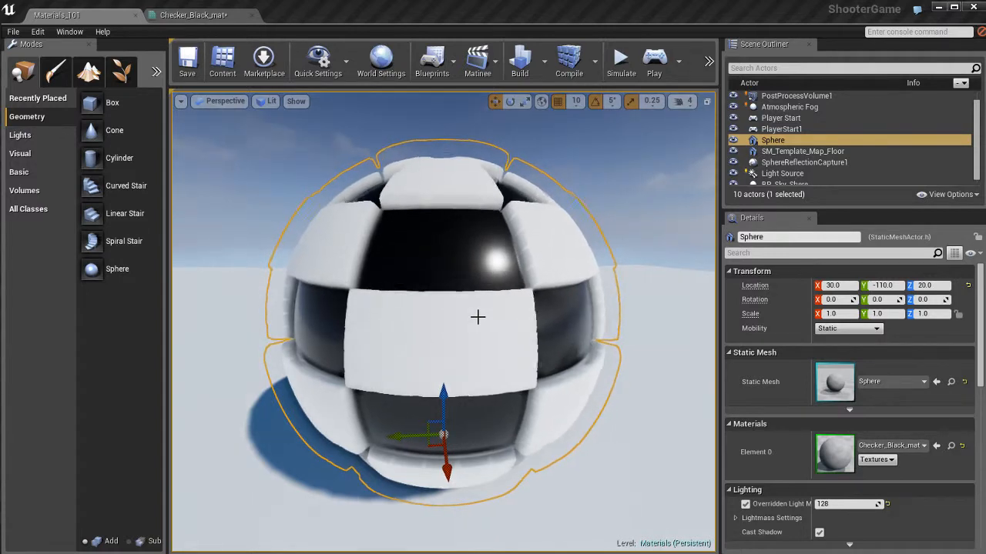
scroll(478, 317, "down", 5)
scroll(477, 316, "up", 2)
left_click_drag(479, 322, 479, 322, "alt")
scroll(479, 322, "up", 3)
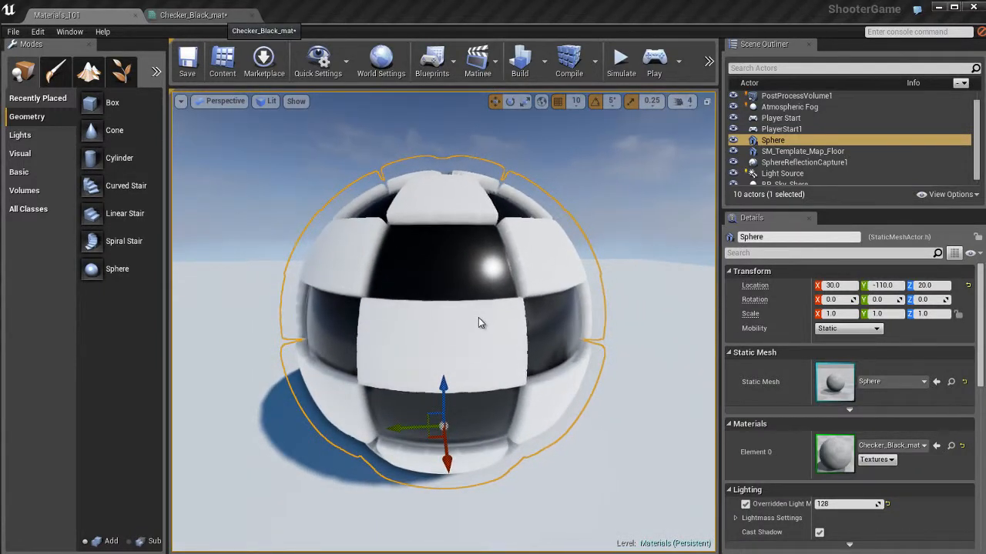
left_click(205, 15)
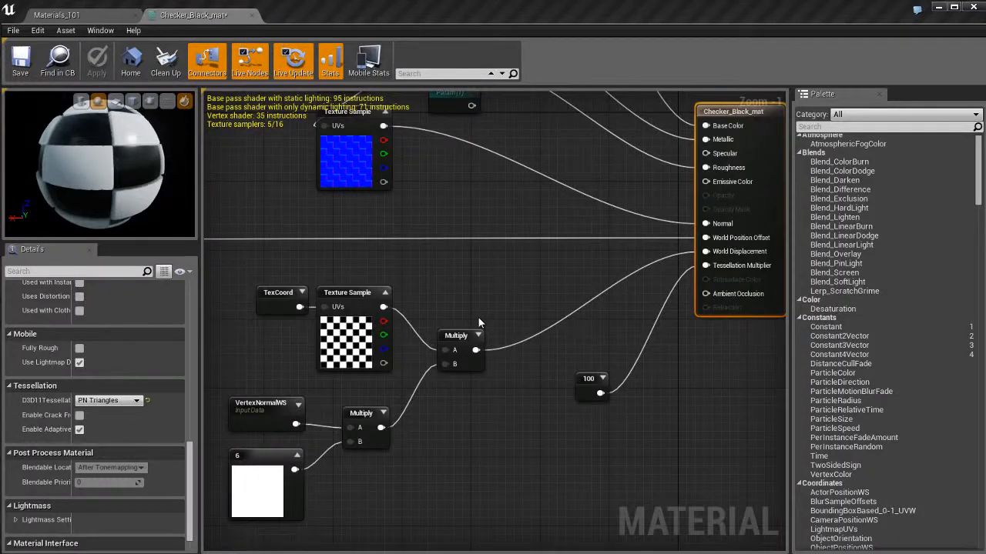